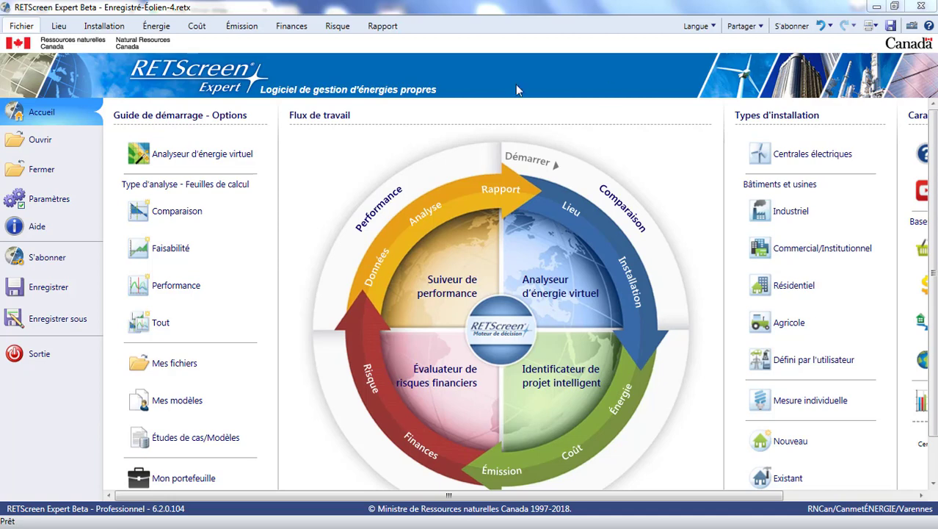
Step: Open the Projet éolien - 80 MW energy model at Niveau 2 and review its wind resource, turbine and power curve inputs
click(157, 25)
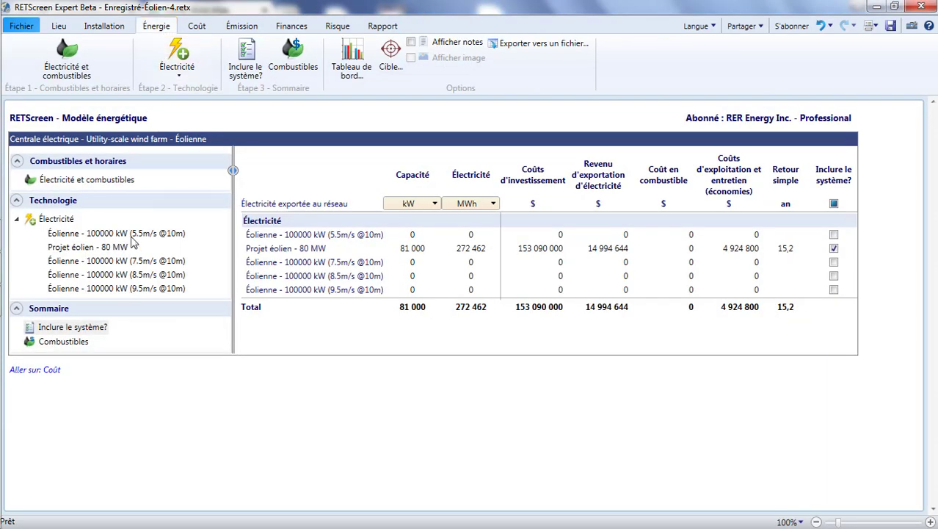
click(117, 252)
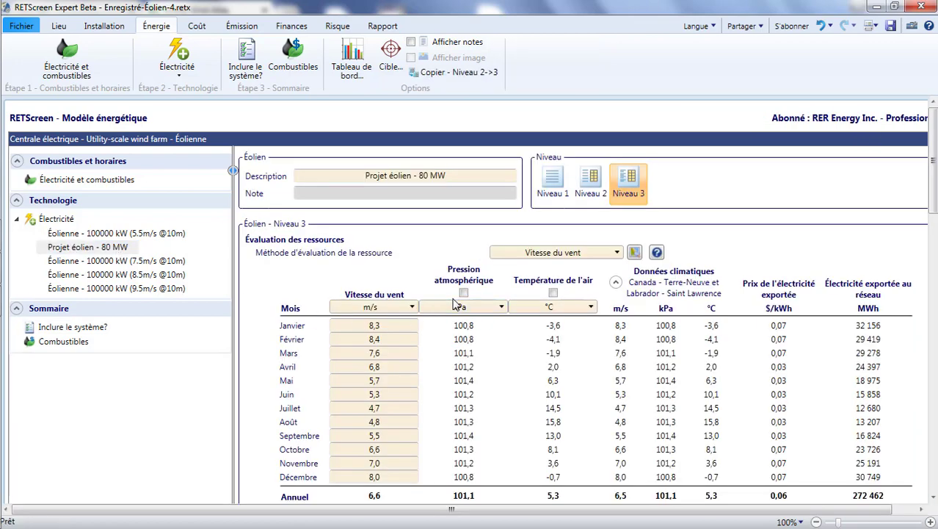
scroll(453, 304, down, 3)
scroll(454, 304, up, 3)
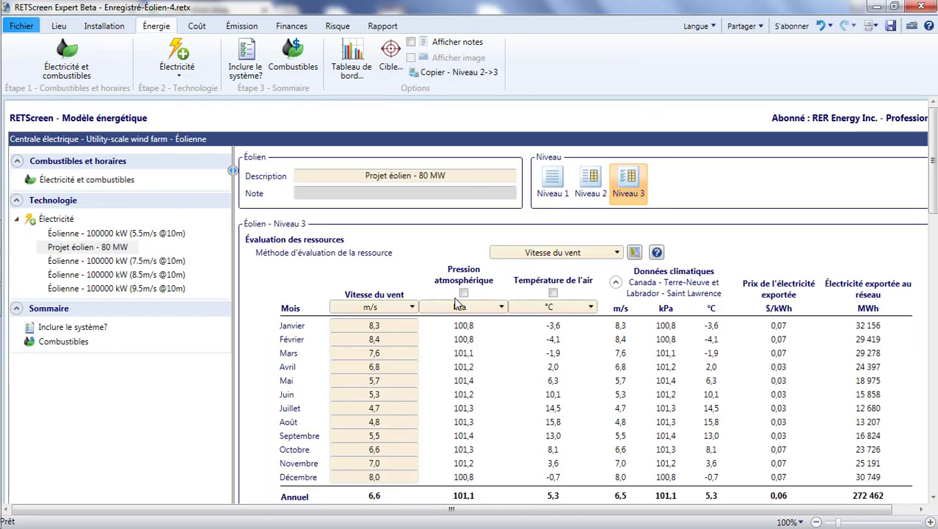
click(587, 184)
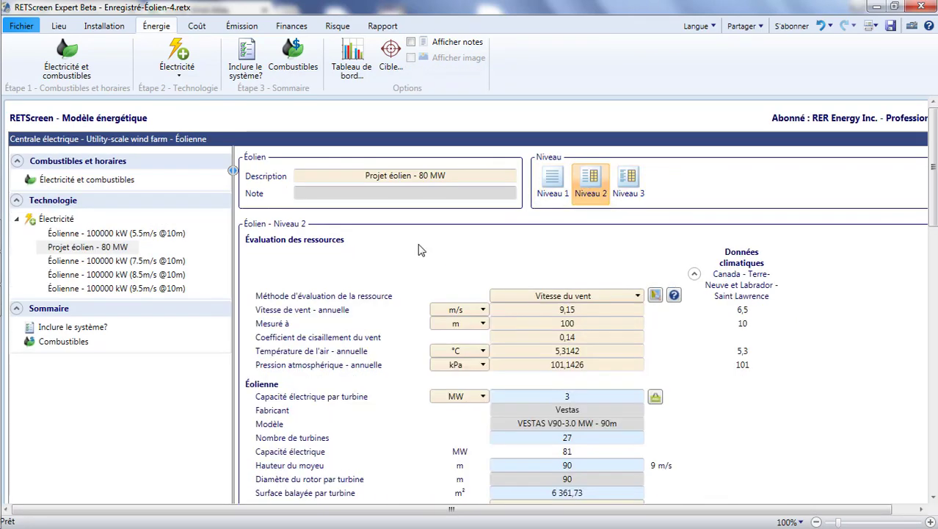
scroll(418, 253, down, 1)
scroll(419, 254, down, 3)
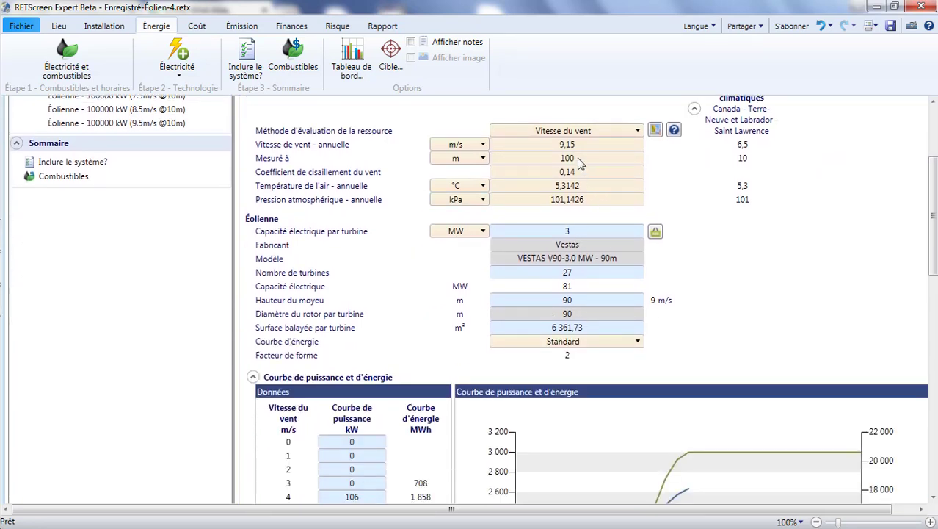
scroll(560, 248, down, 4)
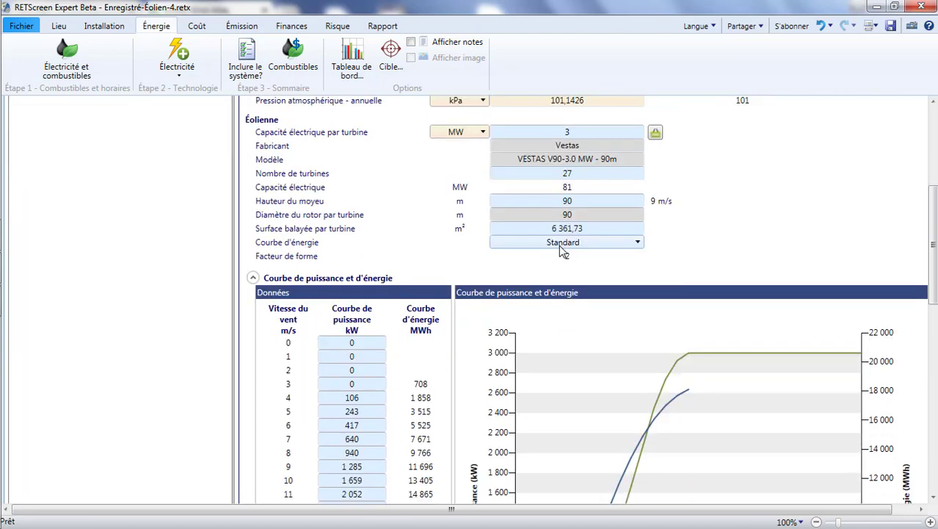
scroll(560, 251, down, 3)
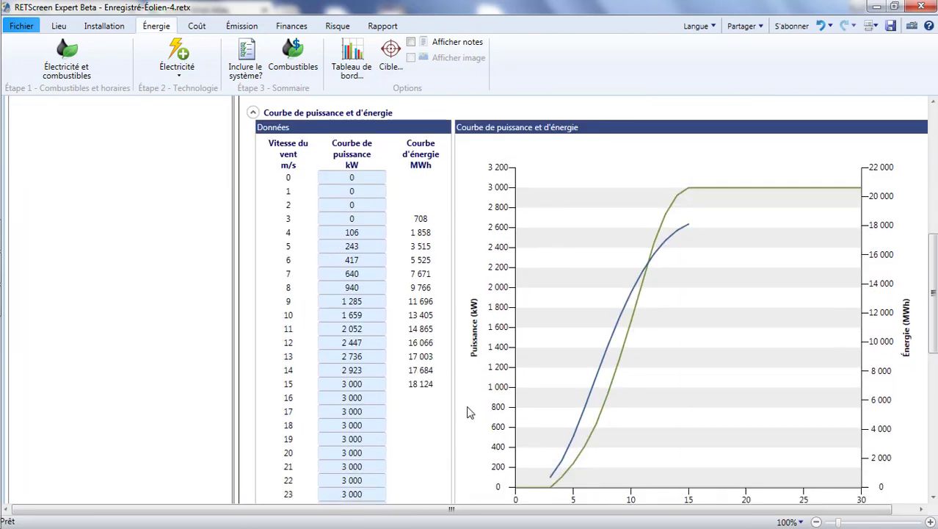
scroll(450, 166, up, 10)
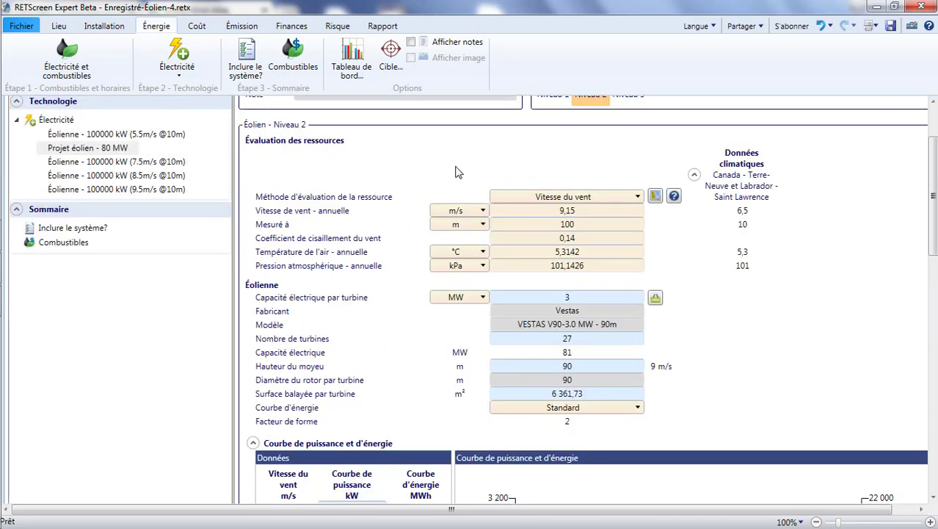
scroll(456, 171, up, 3)
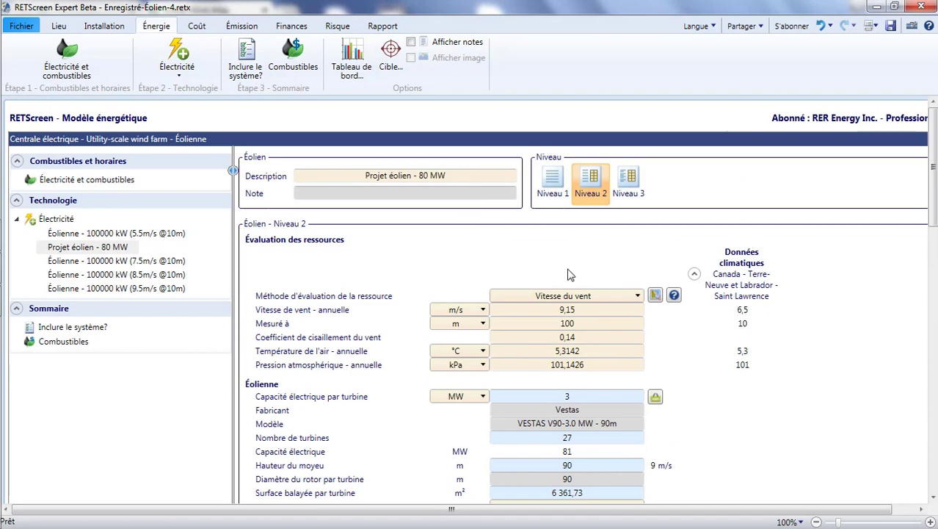
Step: Switch to Global Wind Atlas, show the Power Density layer and draw a rectangular area of about 143 km² around St. Lawrence
key(alt+Tab)
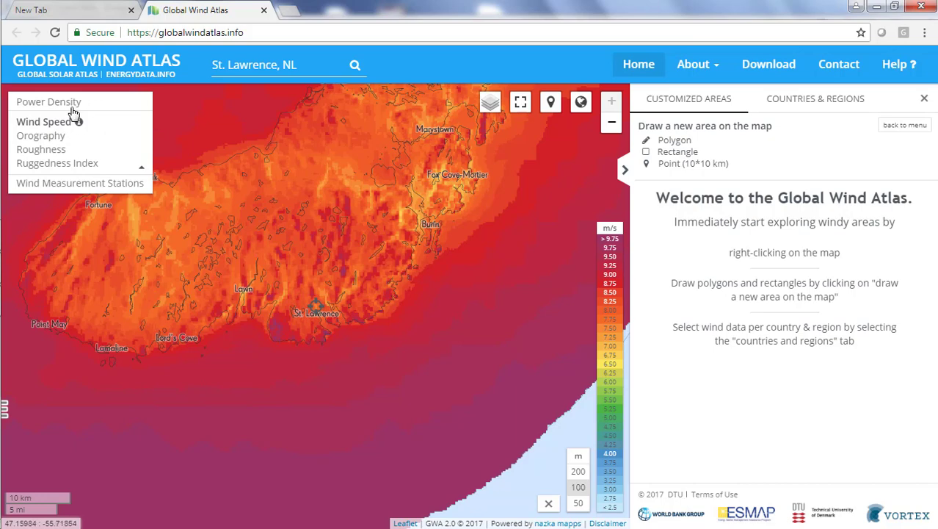
click(48, 102)
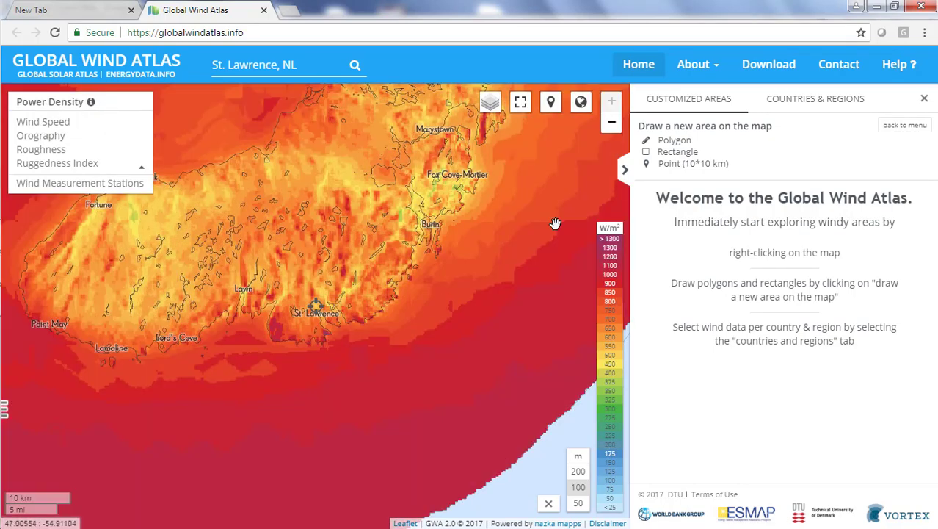
click(665, 153)
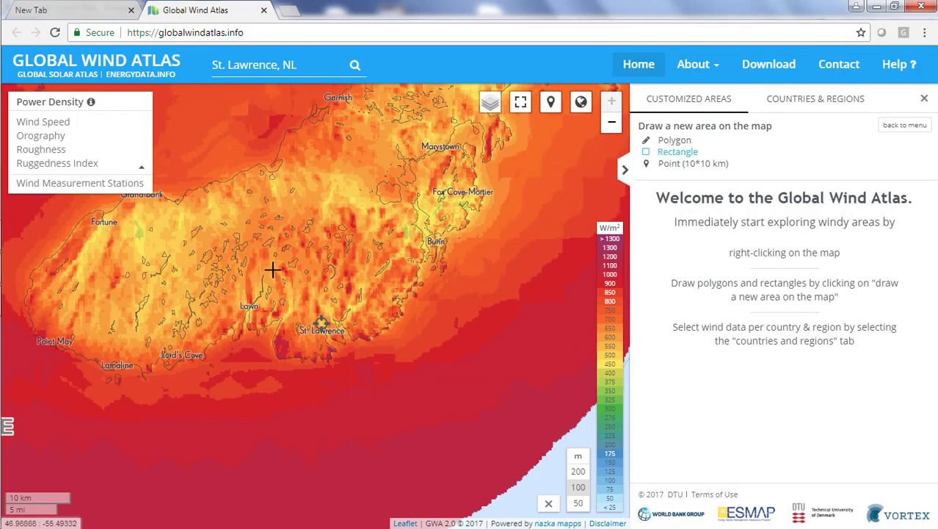
mouse_move(273, 262)
mouse_down()
mouse_move(275, 282)
mouse_move(326, 356)
mouse_move(346, 350)
mouse_up()
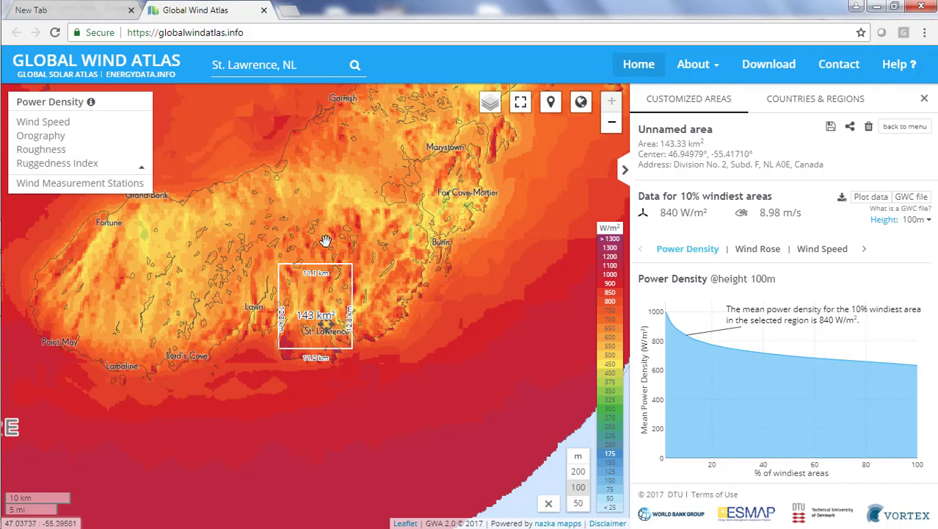
Step: Examine the wind power density along the Americas, from Newfoundland down to Brazil
scroll(325, 241, down, 1)
scroll(325, 241, down, 3)
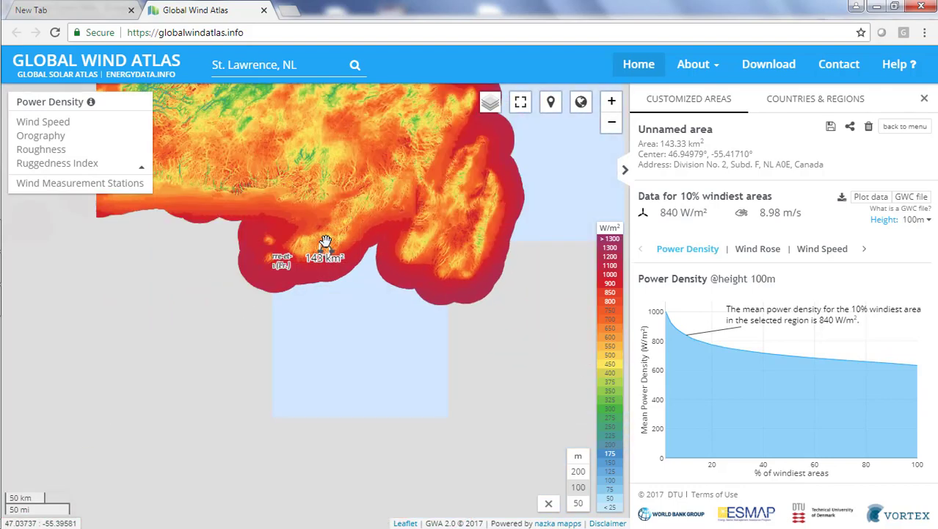
scroll(325, 247, down, 3)
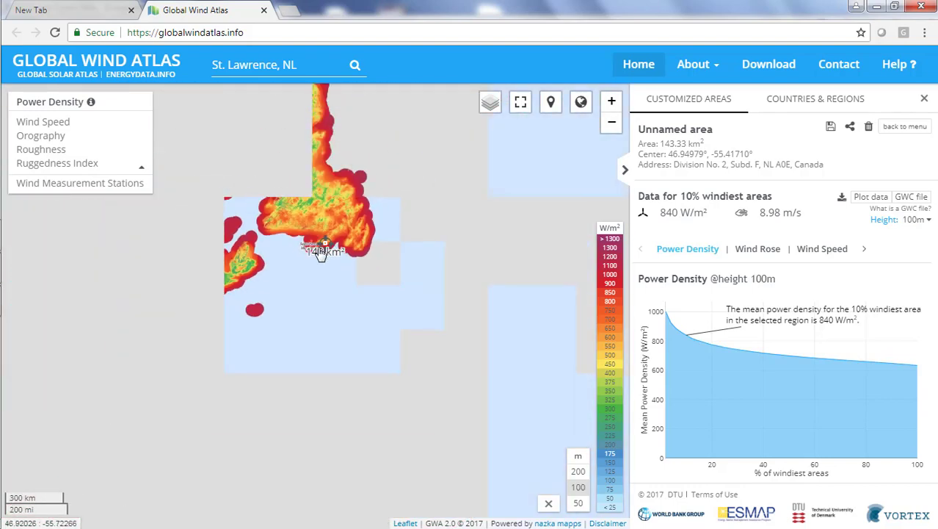
scroll(303, 256, down, 1)
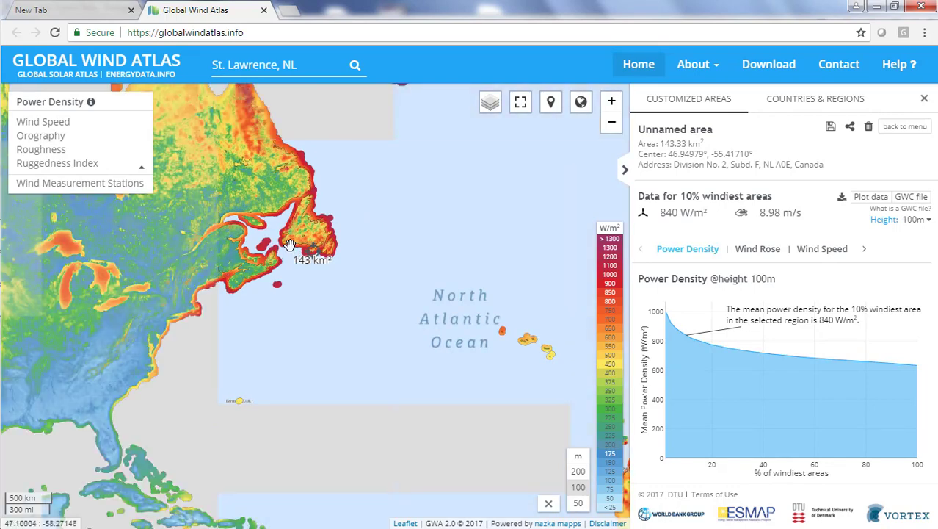
drag(291, 245, 320, 182)
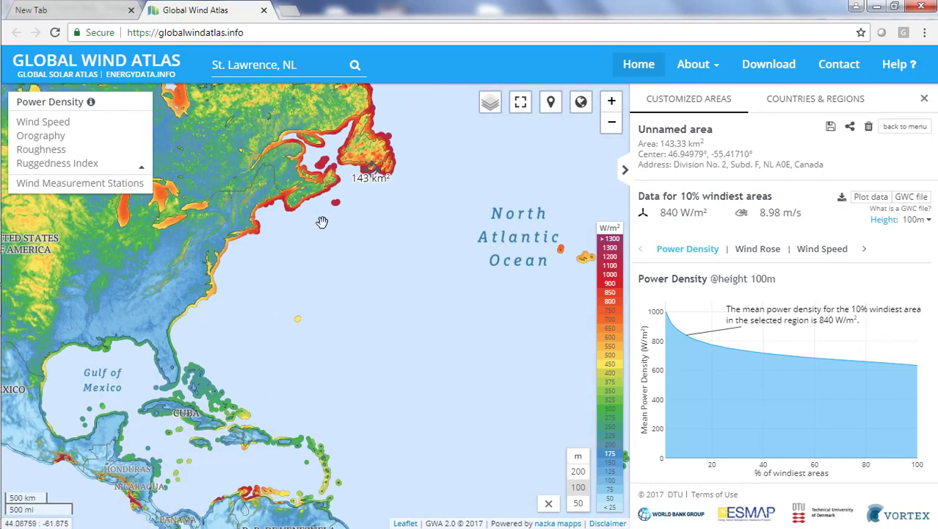
drag(314, 290, 304, 189)
drag(371, 329, 321, 223)
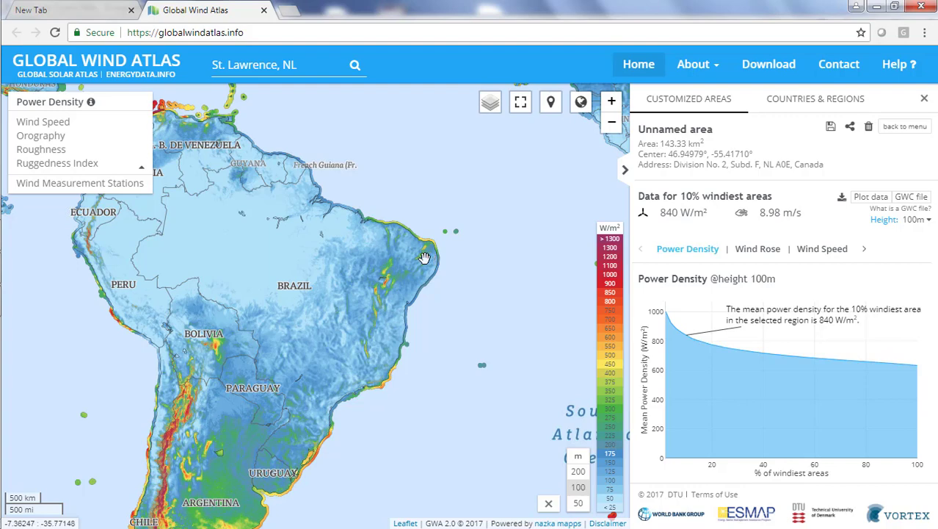
Step: Examine the coastal area around Touros and Pureza in northeastern Brazil, comparing its Wind Speed and Power Density layers
scroll(423, 257, up, 1)
scroll(420, 252, up, 1)
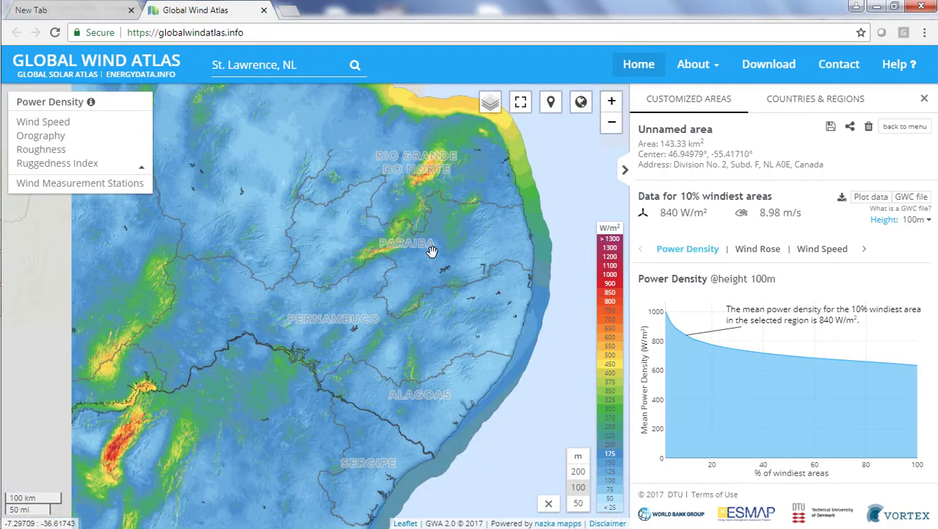
drag(446, 242, 408, 327)
scroll(379, 262, up, 1)
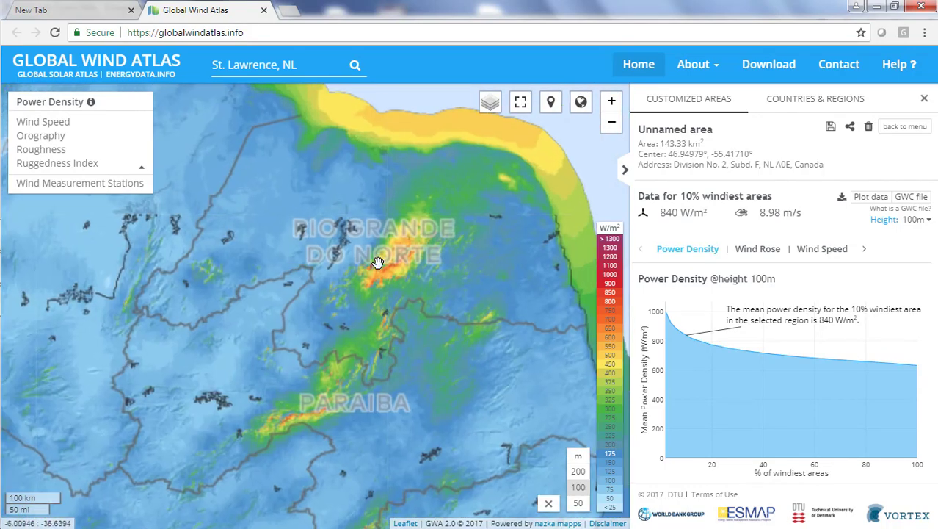
drag(450, 239, 373, 310)
scroll(384, 291, up, 3)
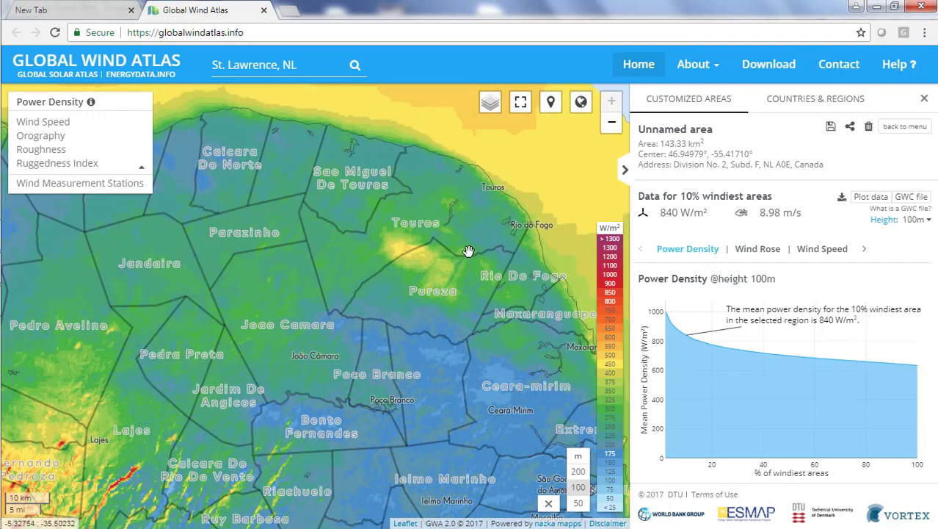
drag(472, 247, 412, 271)
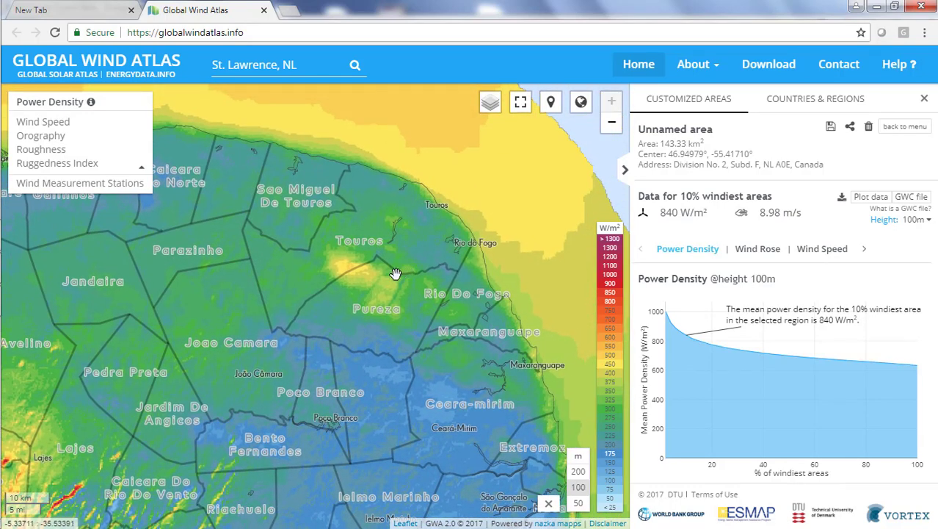
click(63, 125)
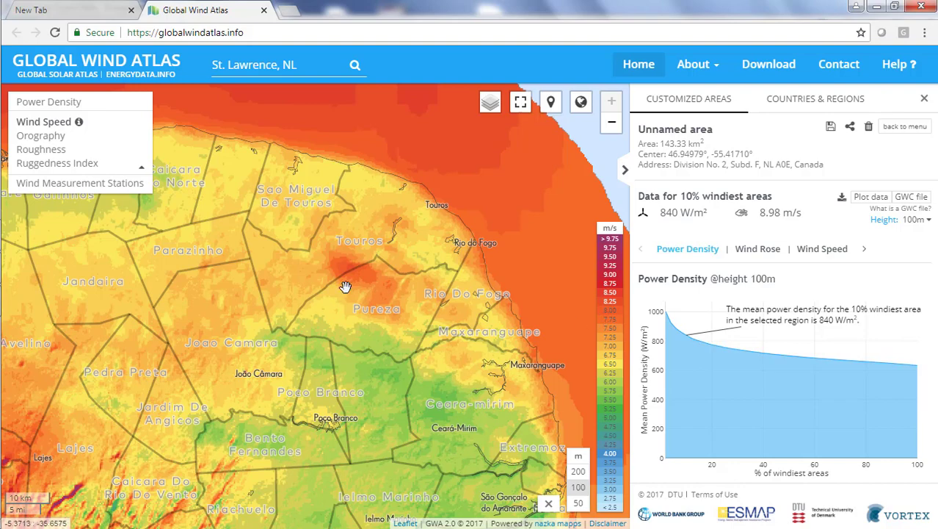
click(74, 103)
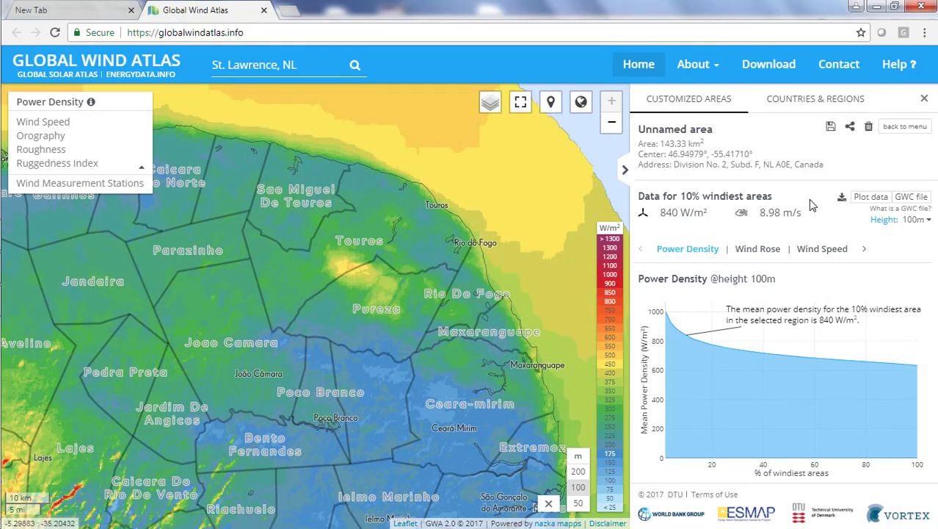
Step: Delete the St. Lawrence area selection and draw a rectangular area over the windy zone between Touros and Pureza
click(867, 130)
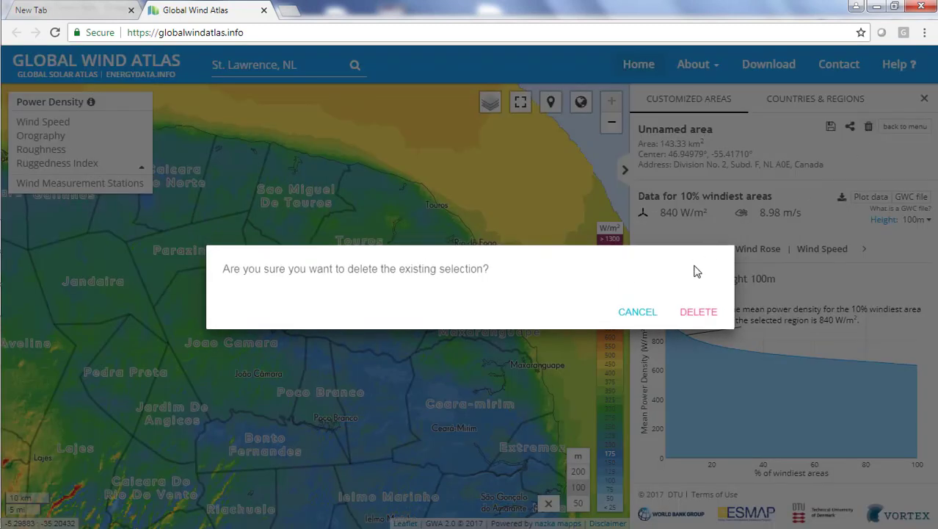
click(694, 315)
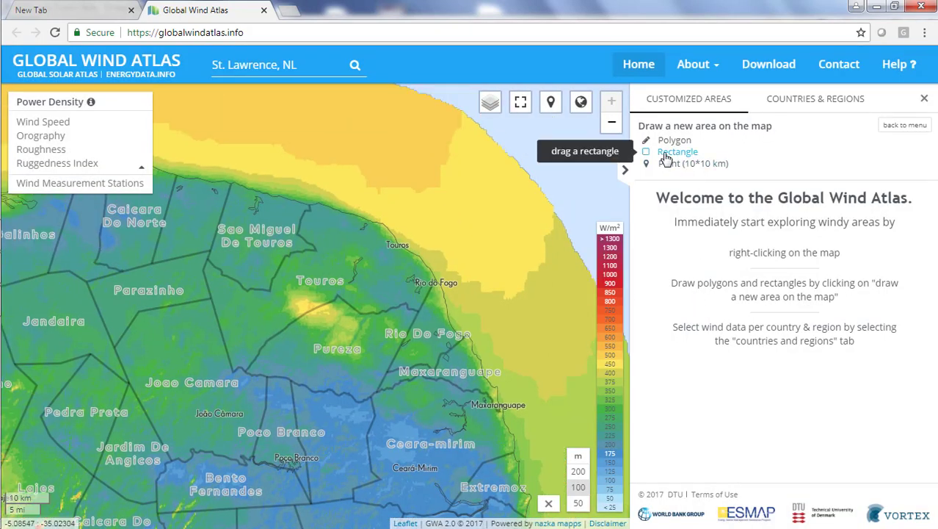
click(667, 157)
drag(277, 277, 344, 330)
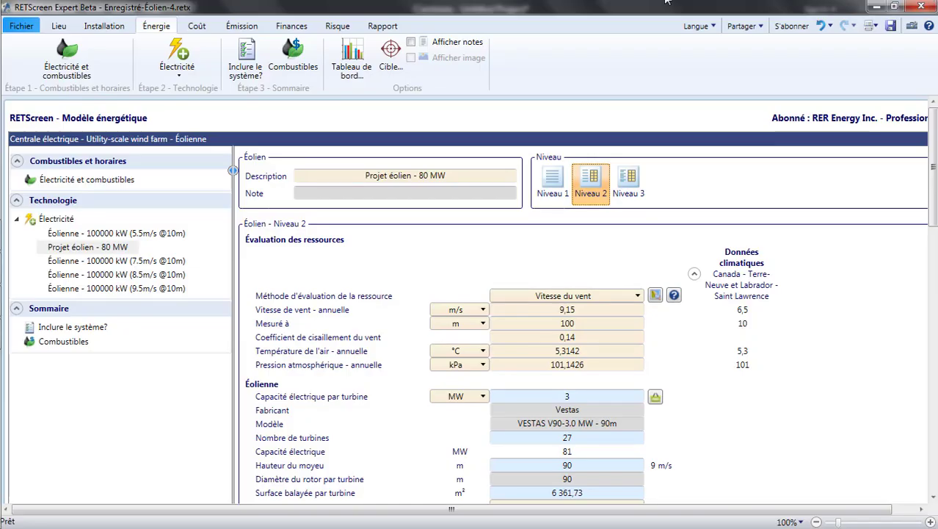
Step: Switch to RETScreen and apply a facility location near Cruzamento, Brazil, at about -5.33 latitude and -35.68 longitude, with Natal/Augusto Sever climate data
click(58, 27)
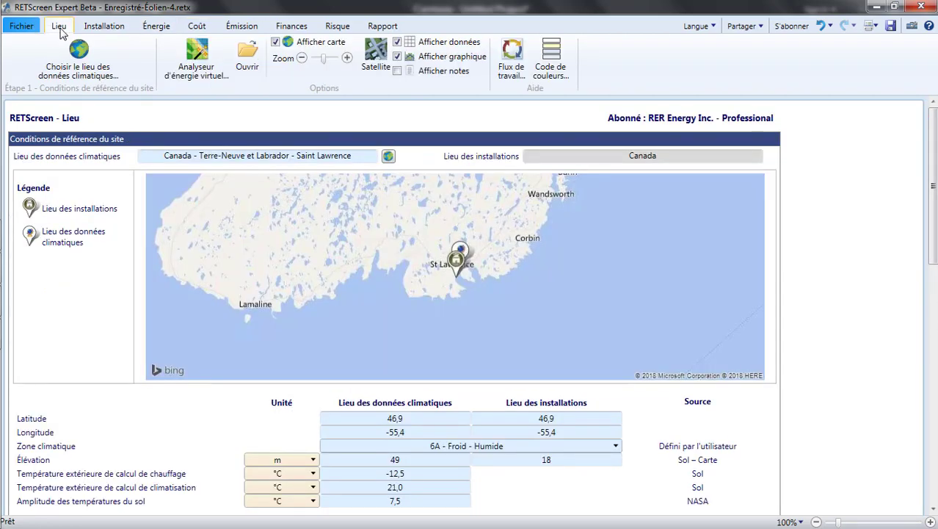
click(88, 69)
scroll(346, 176, down, 5)
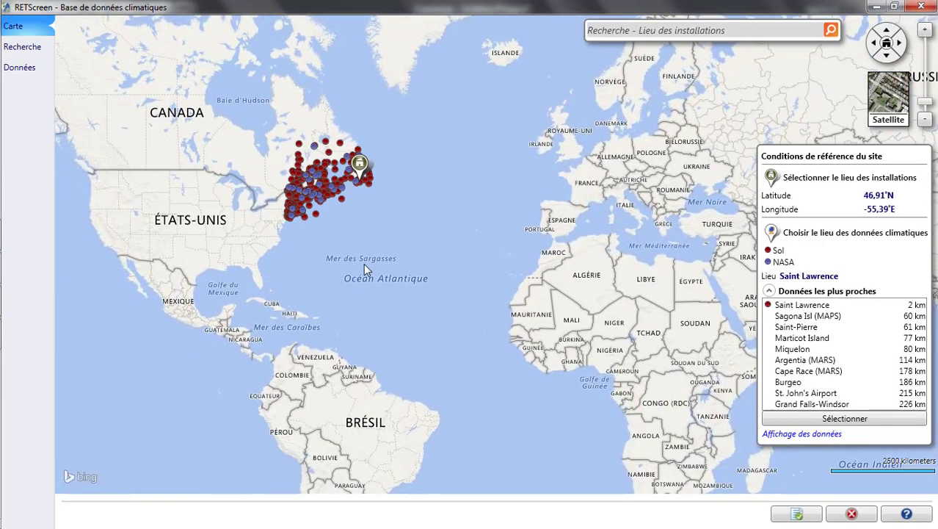
scroll(367, 279, up, 5)
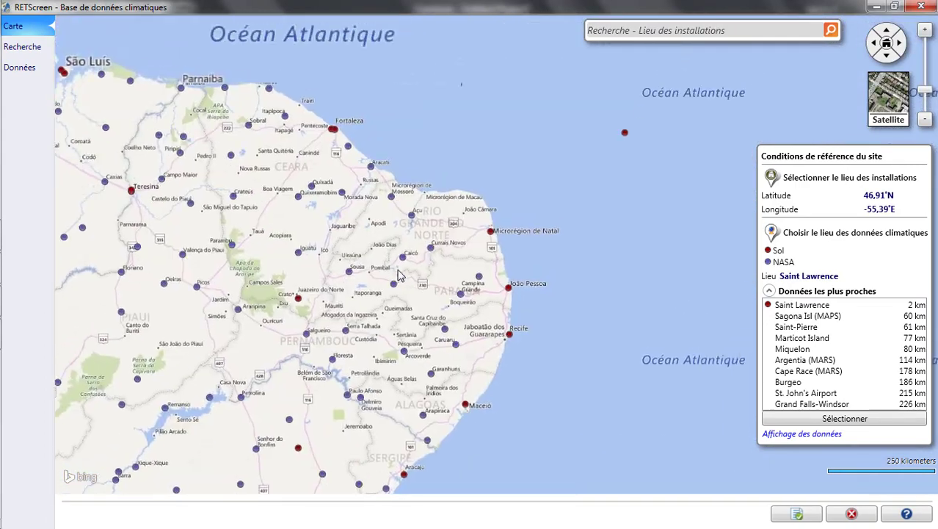
scroll(442, 237, up, 4)
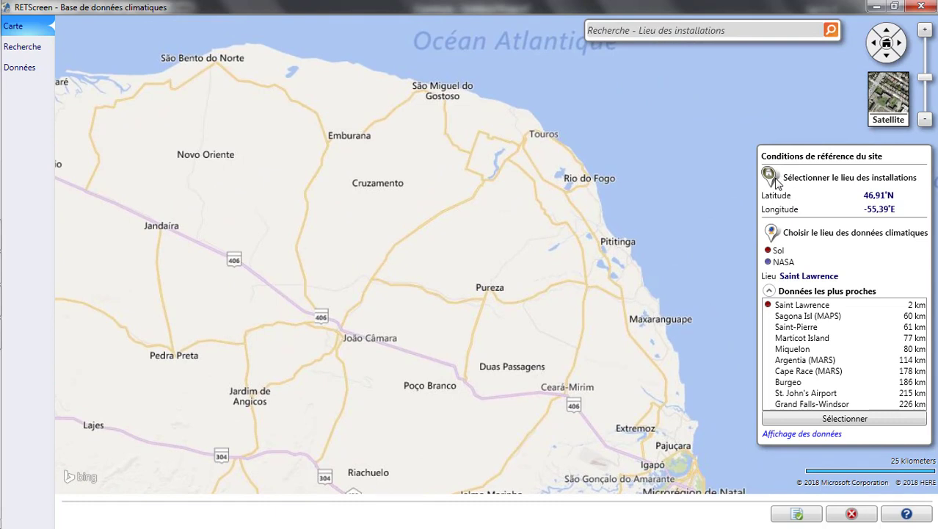
drag(777, 184, 421, 215)
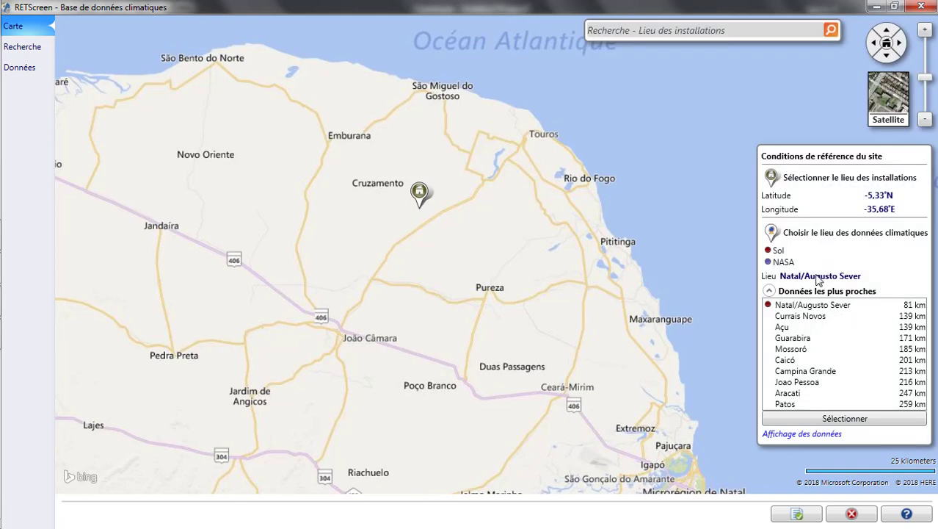
click(799, 514)
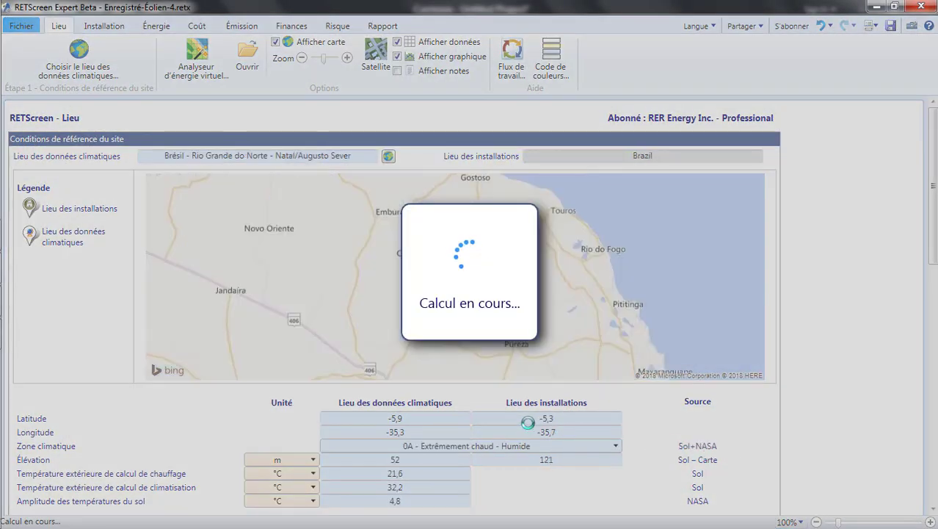
scroll(528, 422, down, 5)
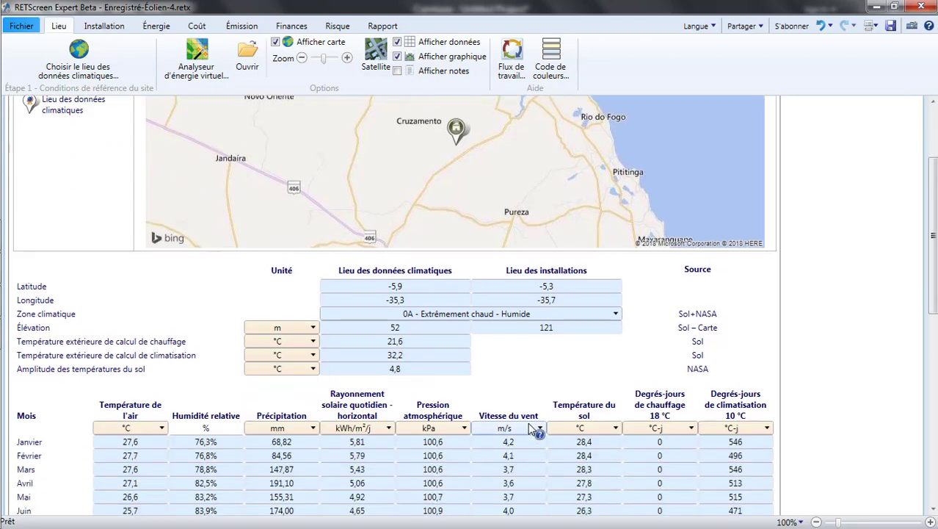
scroll(528, 423, down, 4)
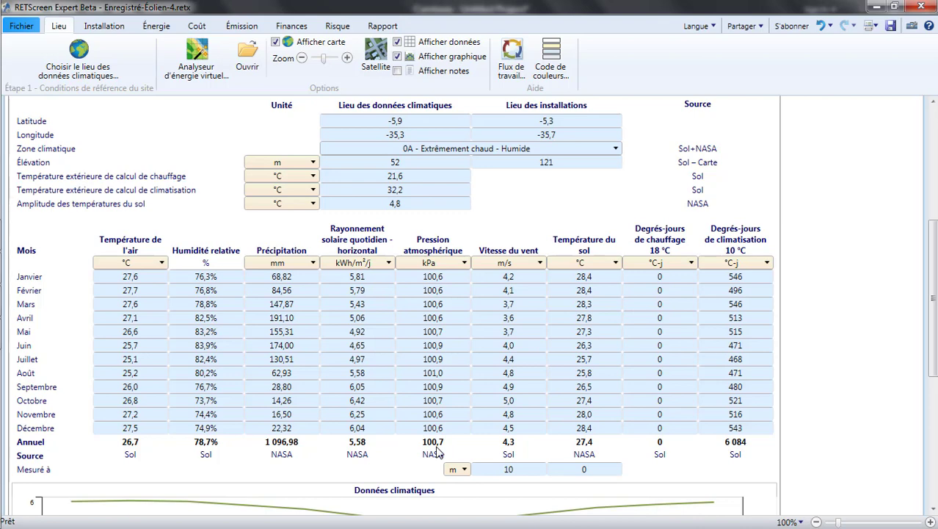
Step: Set the 80 MW project's annual wind speed to 4.3 m/s measured at 10 m, air temperature to 26.6685 °C and atmospheric pressure to 100.7084 kPa
click(163, 27)
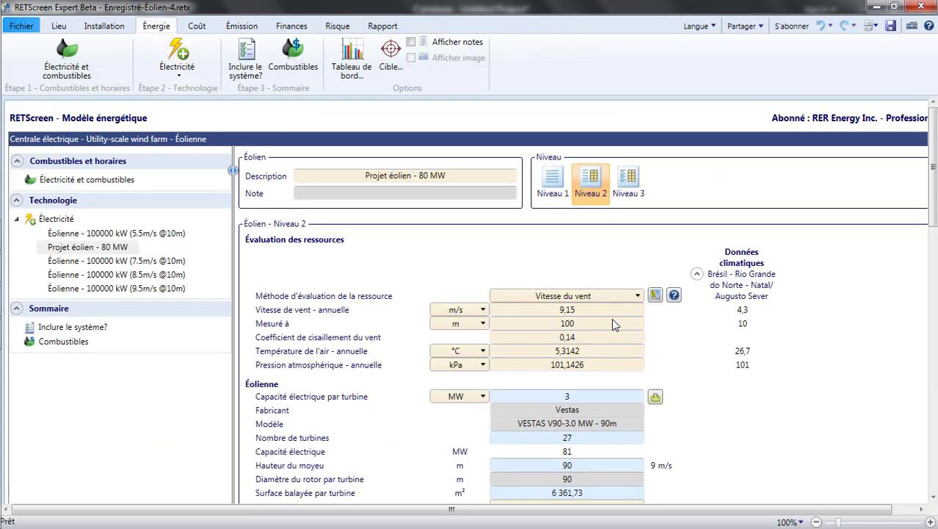
click(568, 313)
text(4,3)
click(576, 323)
click(743, 353)
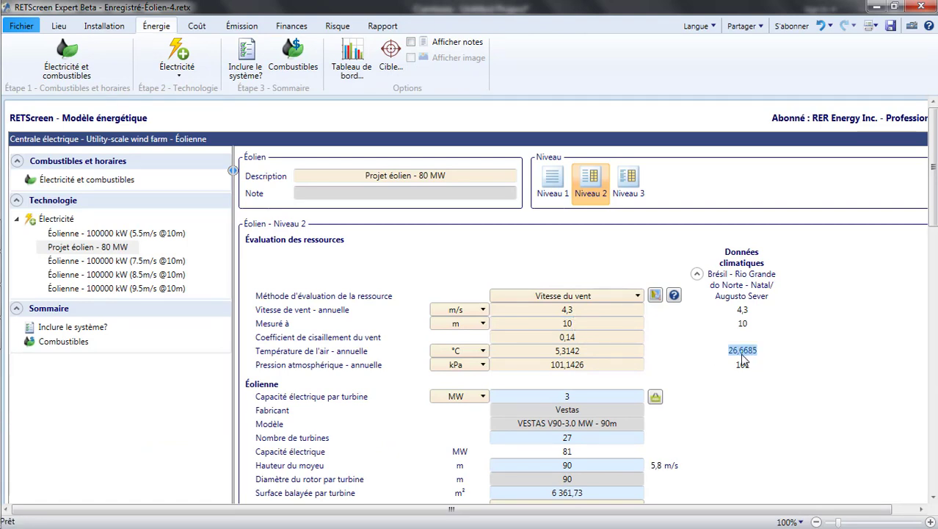
click(601, 353)
click(749, 365)
click(596, 366)
scroll(665, 375, down, 15)
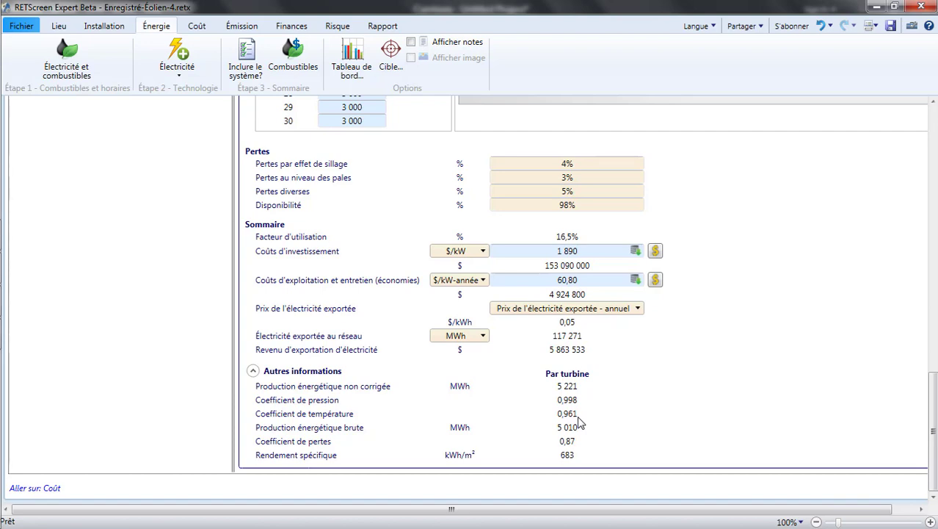
scroll(579, 422, up, 15)
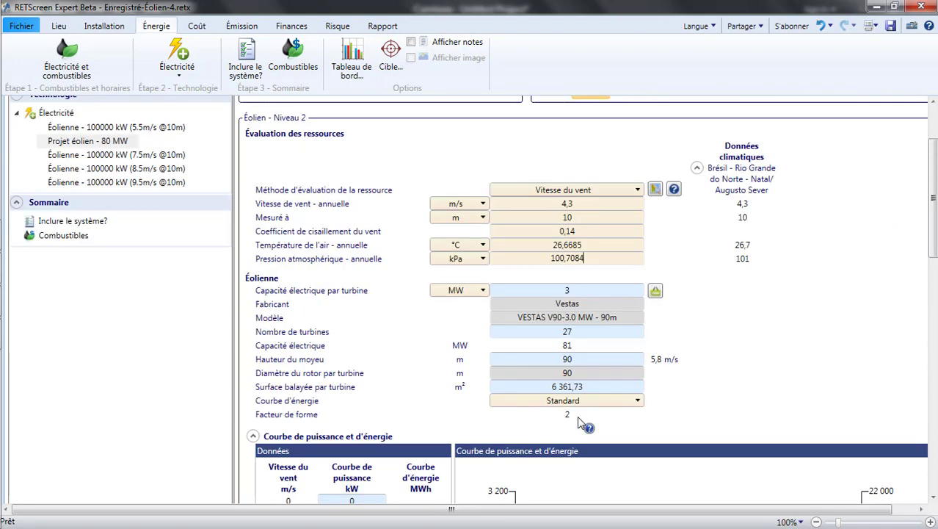
Step: Try a turbine hub height of 100 m and set it back to 90 m
scroll(577, 416, up, 3)
double_click(583, 423)
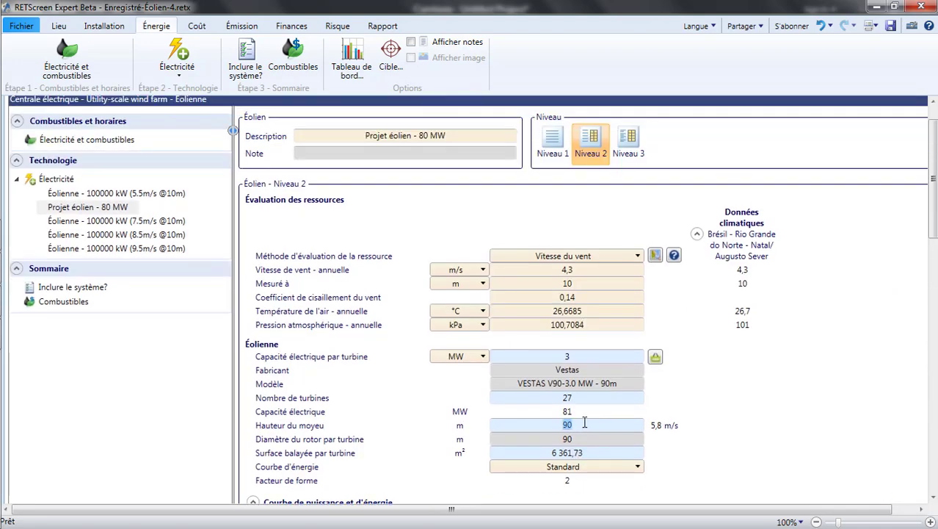
text(100)
click(672, 428)
click(581, 426)
text(90)
Step: Change the resource assessment method to wind power density, with 430 W/m² measured at 100 m, and check the project's capacity factor
click(587, 259)
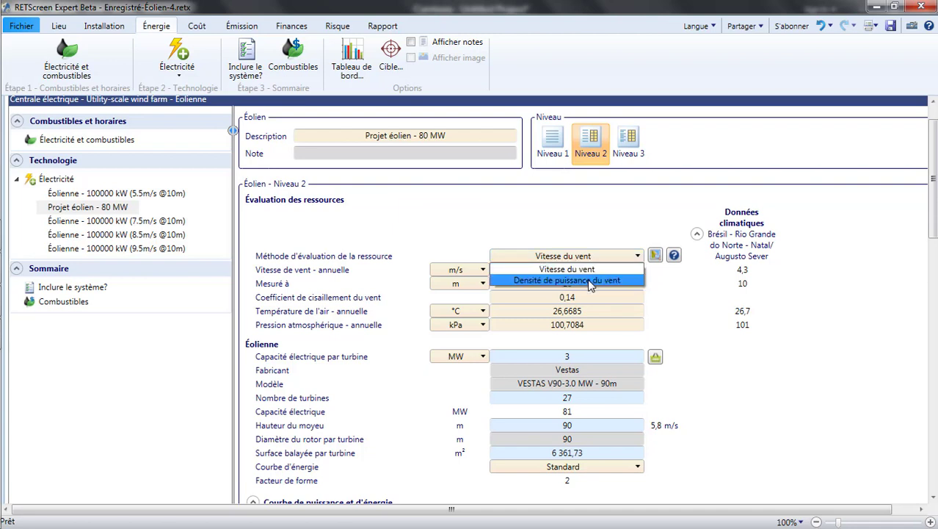
click(591, 281)
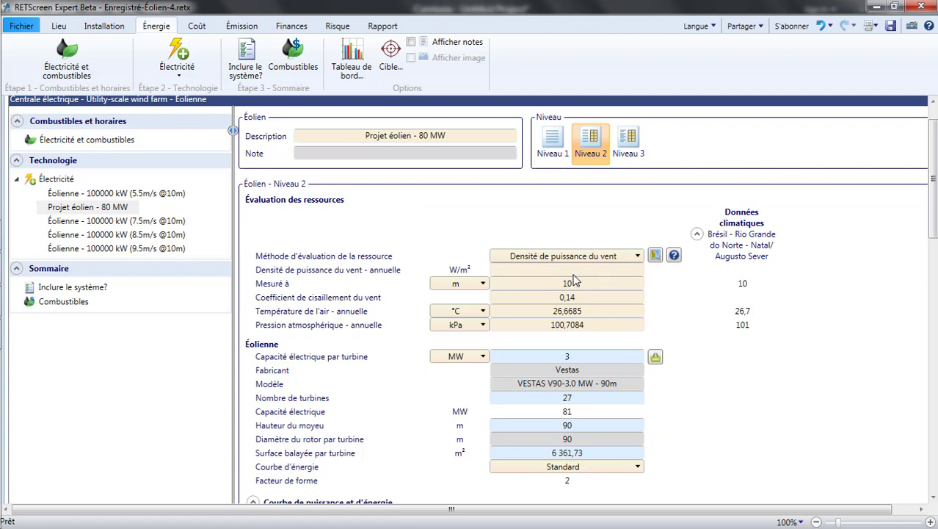
click(576, 270)
text(430)
click(650, 280)
click(608, 285)
text(100)
click(655, 294)
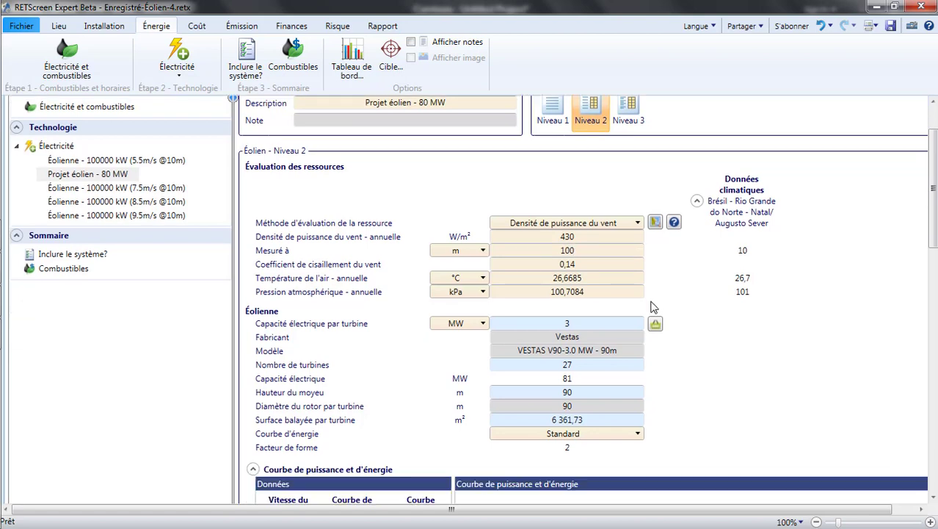
scroll(654, 295, down, 10)
scroll(652, 308, down, 3)
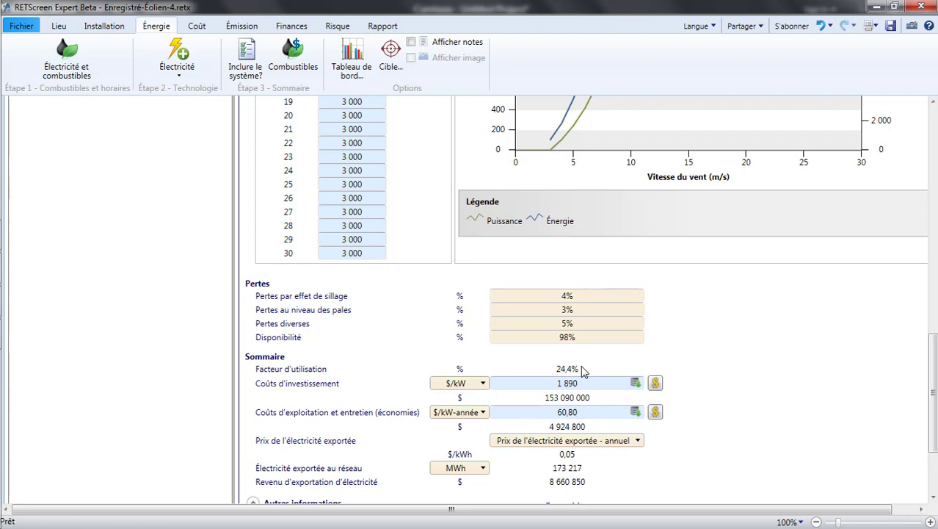
scroll(581, 365, up, 15)
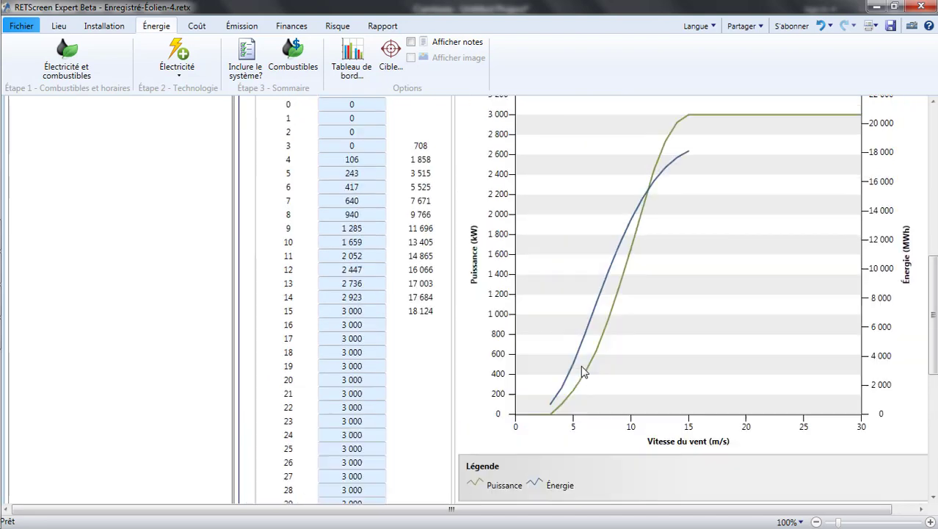
Step: Open the electricity and fuel settings and place the financial viability dashboard so the annual export price stays accessible
click(84, 57)
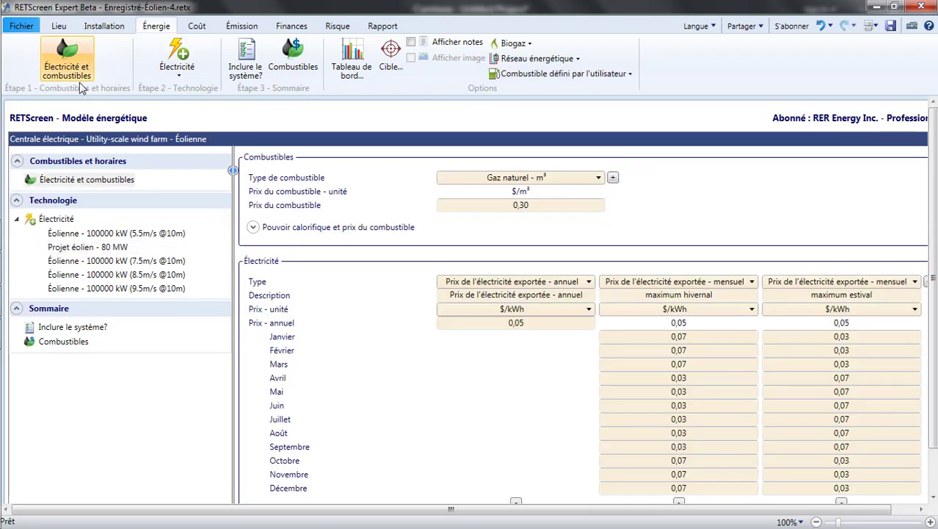
click(345, 62)
drag(621, 77, 147, 141)
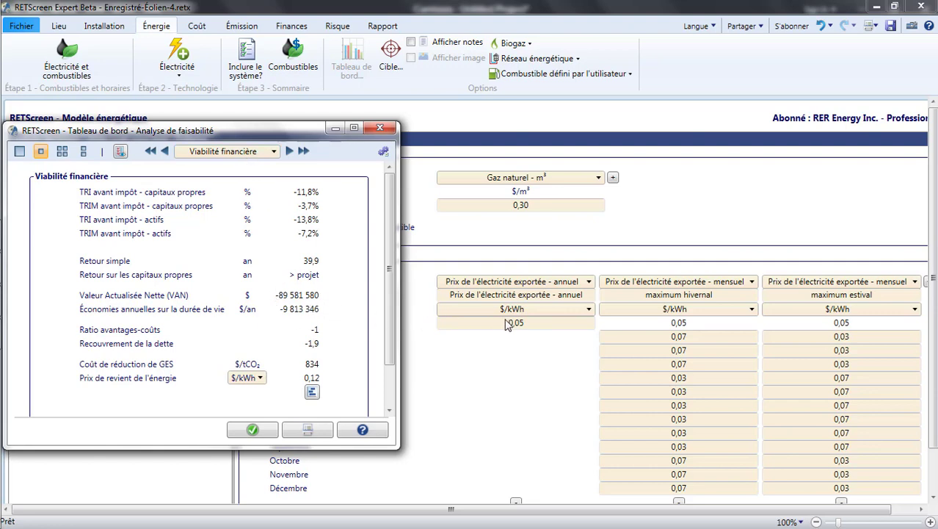
Step: Try annual exported electricity prices of 0.10, 0.08 and 0.09 $/kWh while comparing the financial viability figures
double_click(528, 324)
text(0,10)
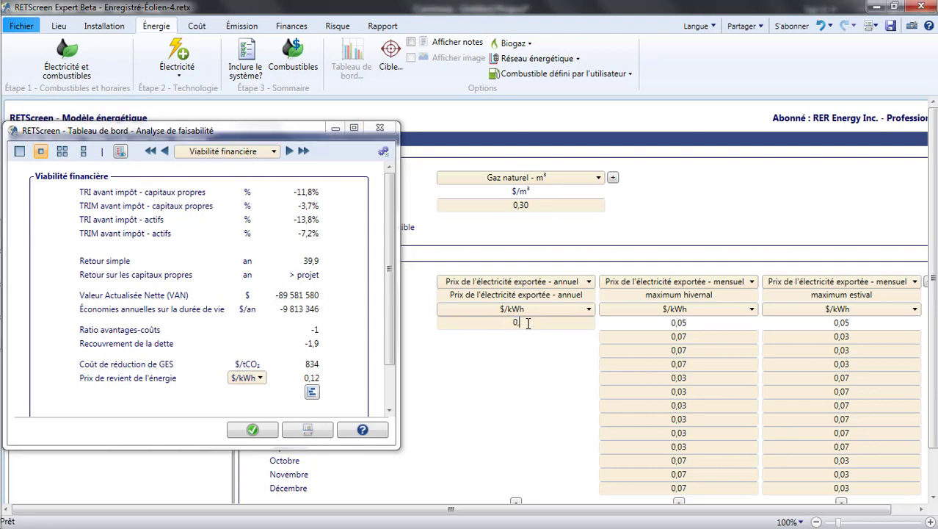
key(Return)
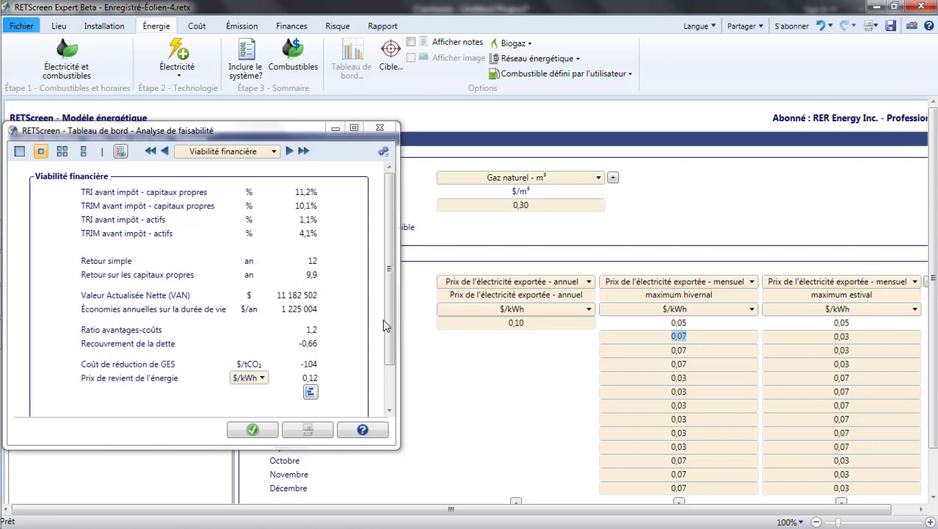
double_click(522, 323)
text(0,08)
key(Return)
double_click(533, 323)
text(0,09)
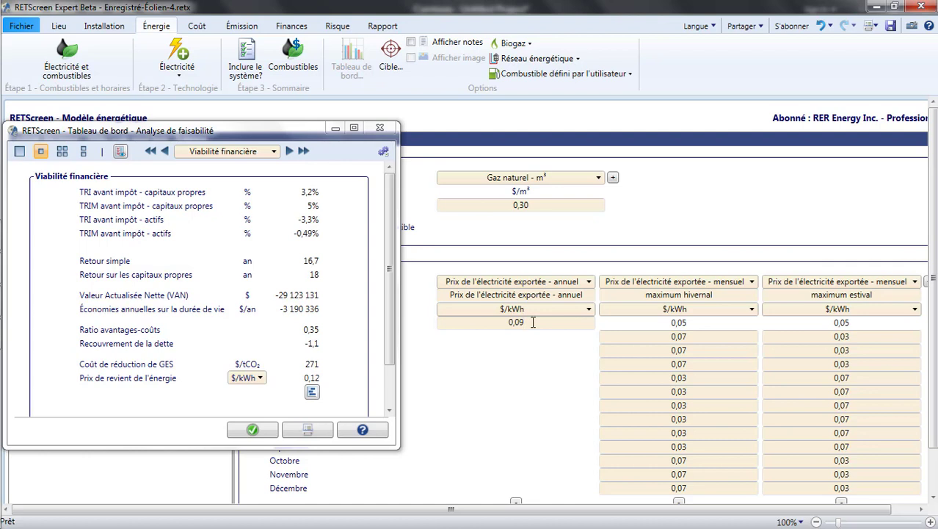
key(Return)
Step: Set the annual exported electricity price to 0.0945 $/kWh and close the dashboard
double_click(529, 322)
text(0,09)
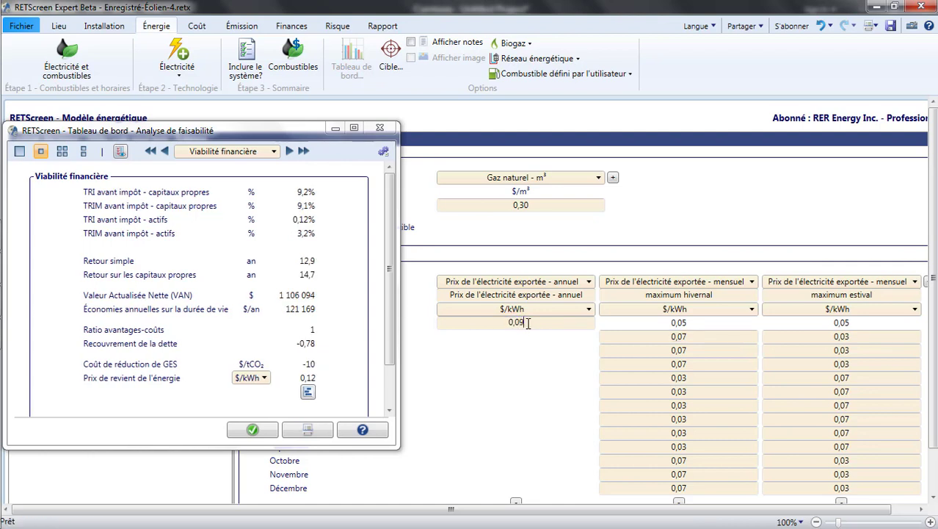
text(44)
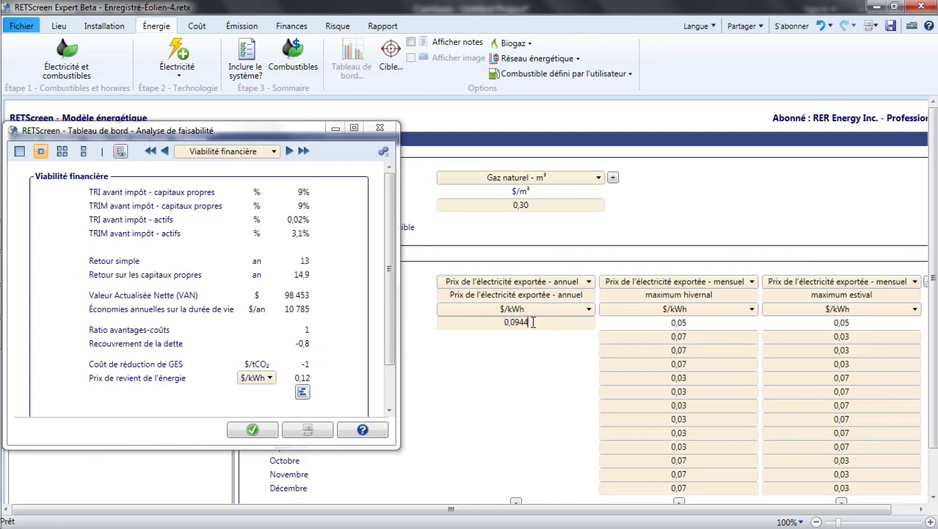
key(BackSpace)
text(5)
key(Return)
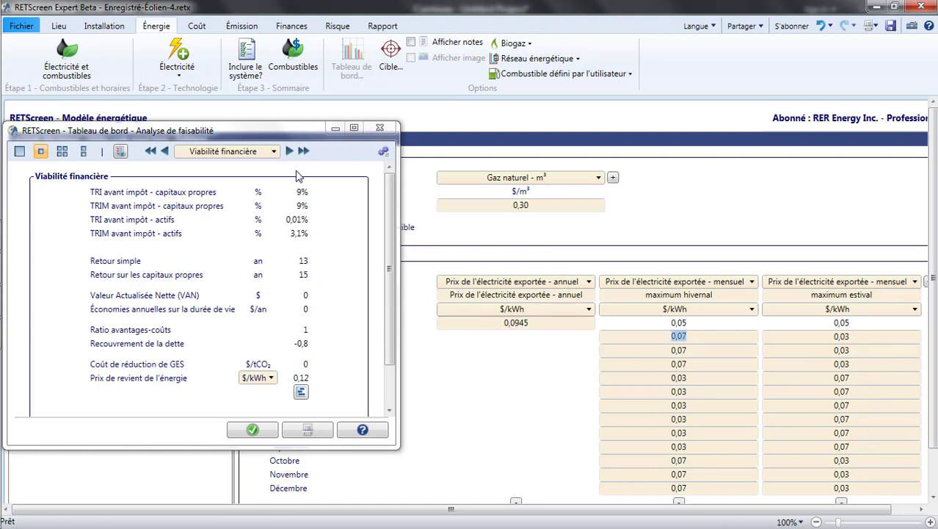
click(270, 434)
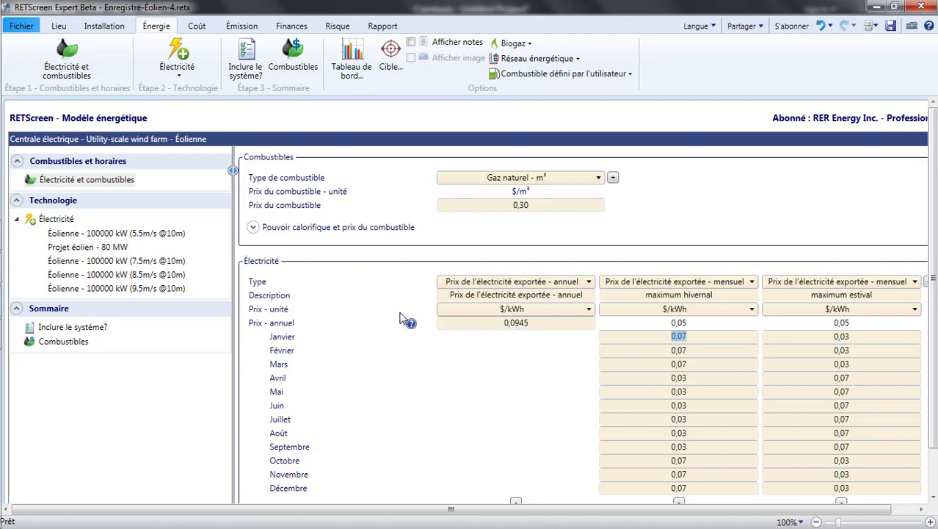
Step: Replace the 80 MW project's turbine with the VESTAS V90-1.8 MW - 95m model from the product database
click(101, 250)
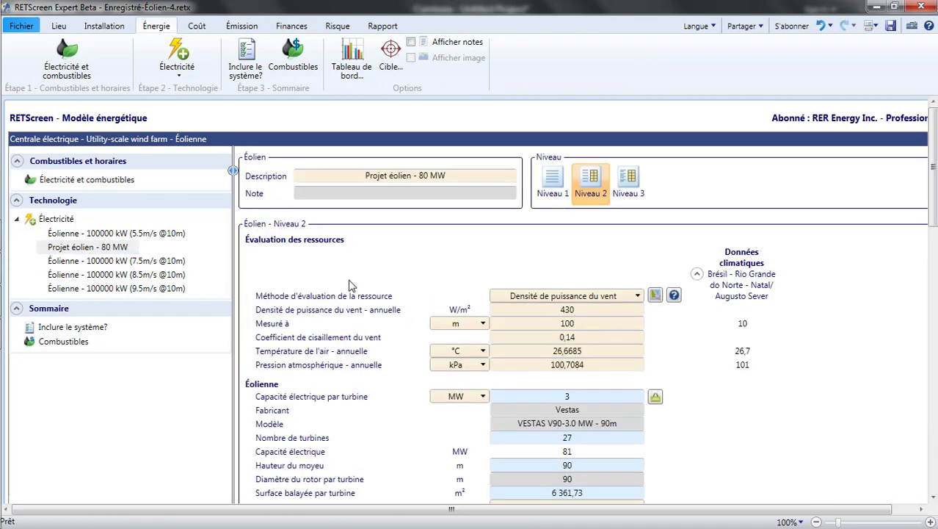
scroll(623, 327, down, 3)
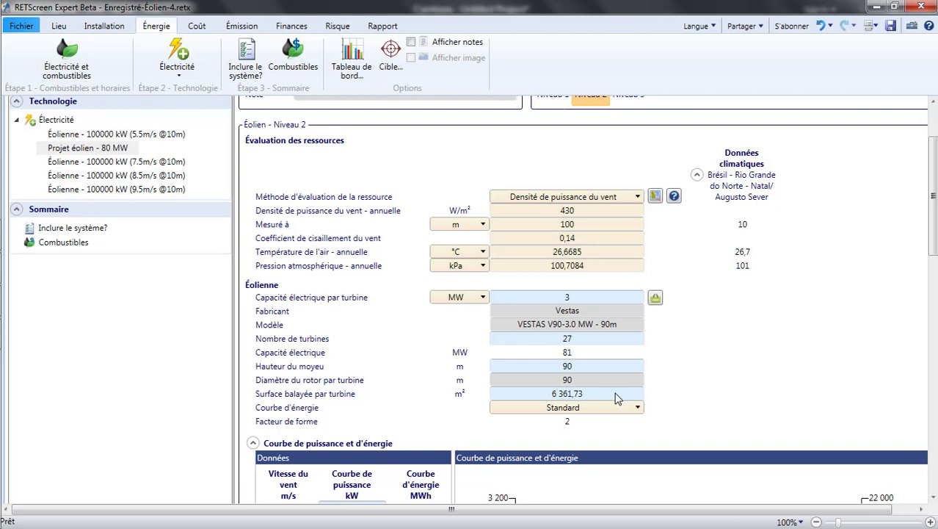
click(652, 298)
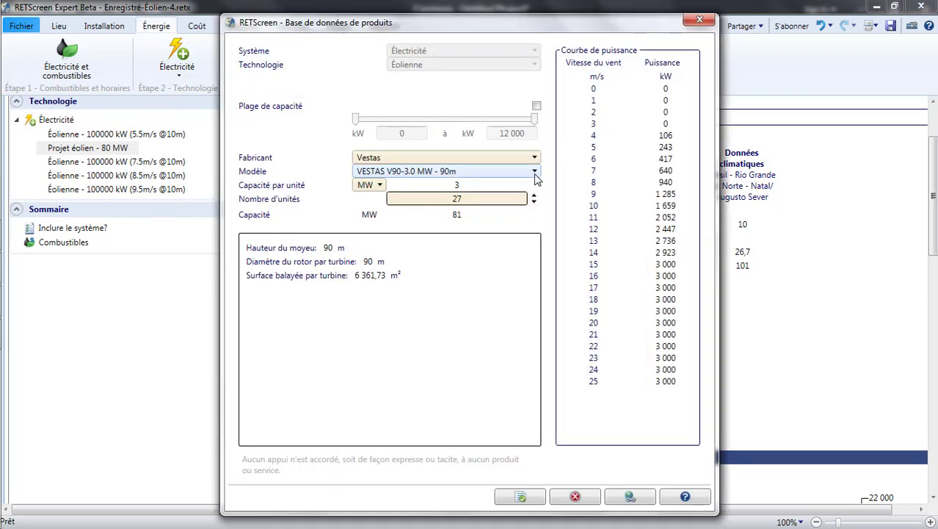
click(534, 172)
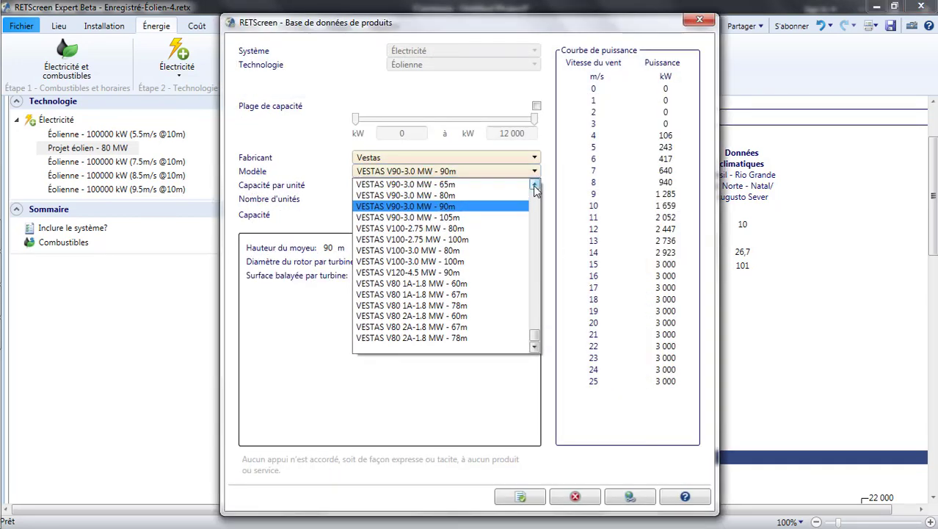
click(535, 186)
click(535, 186)
click(534, 186)
click(535, 186)
click(535, 186)
click(534, 186)
click(535, 186)
click(534, 186)
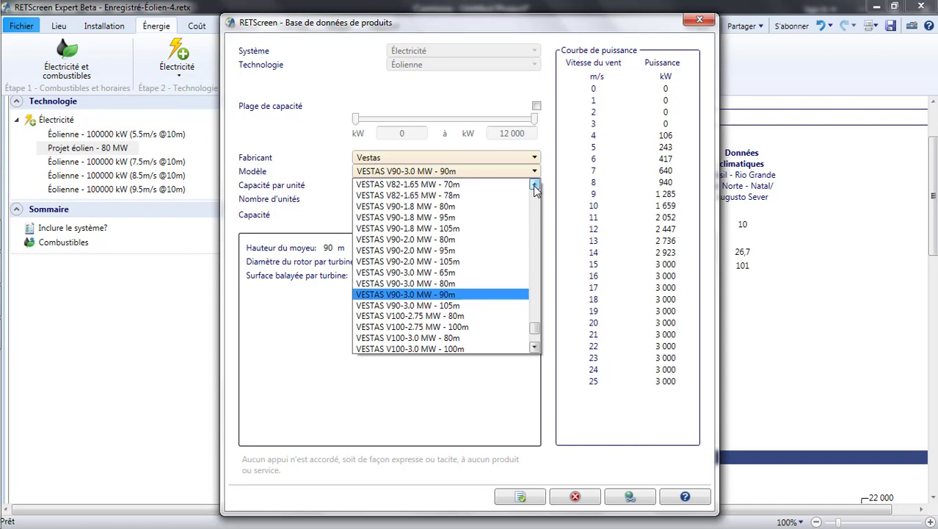
click(414, 221)
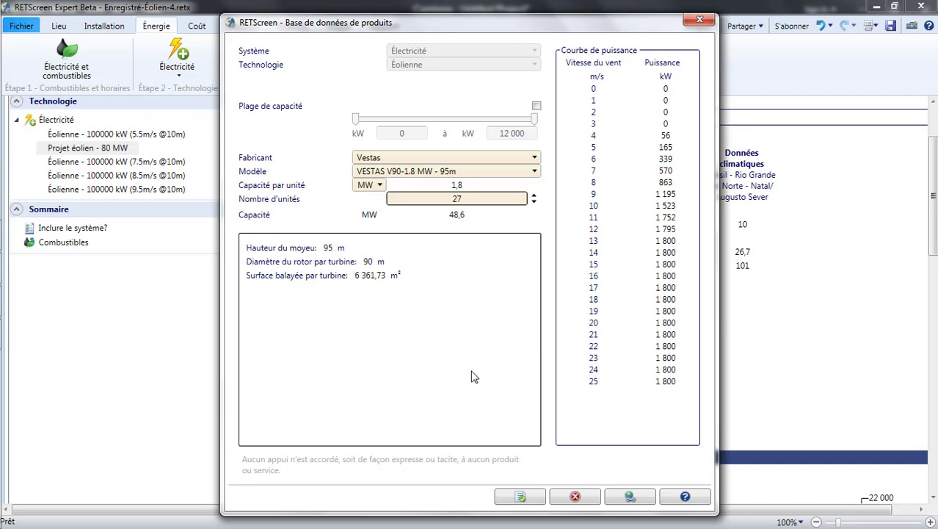
click(518, 498)
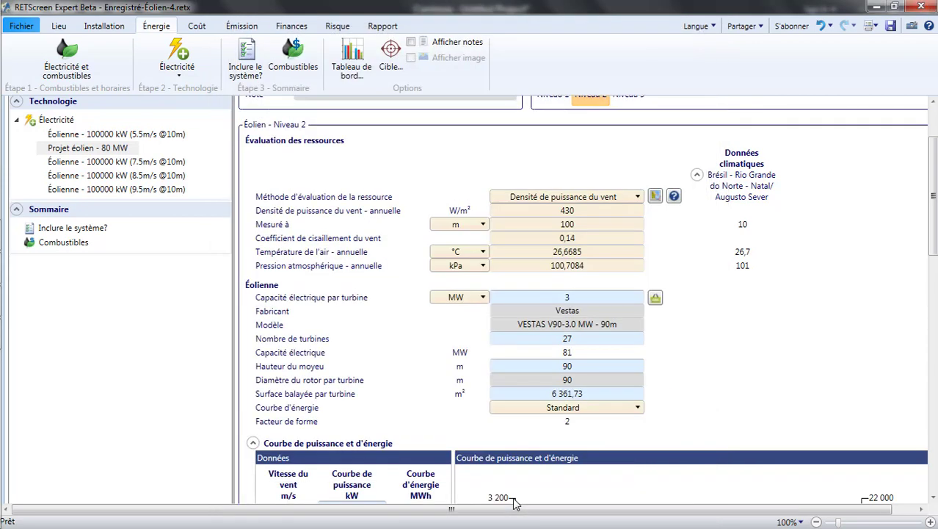
Step: Set the hub height of the VESTAS V90-1.8 MW turbine to 90 m
double_click(576, 367)
text(90)
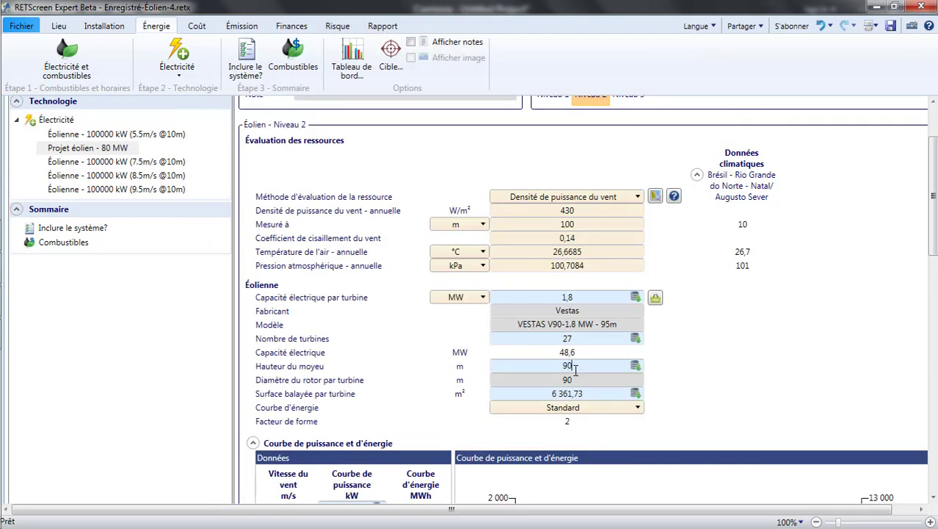
click(696, 371)
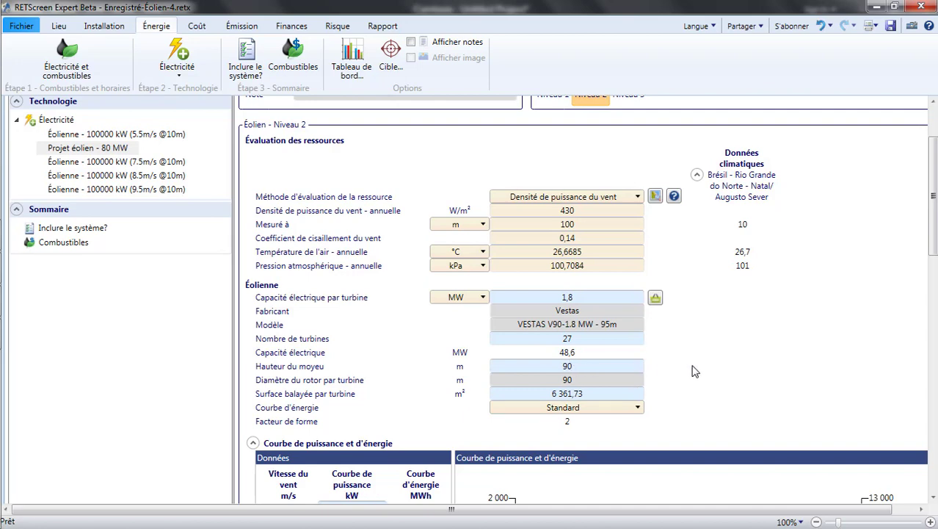
Step: Check the capacity factor, the total electrical capacity and the project's financial viability with the 1.8 MW turbine
scroll(695, 371, down, 10)
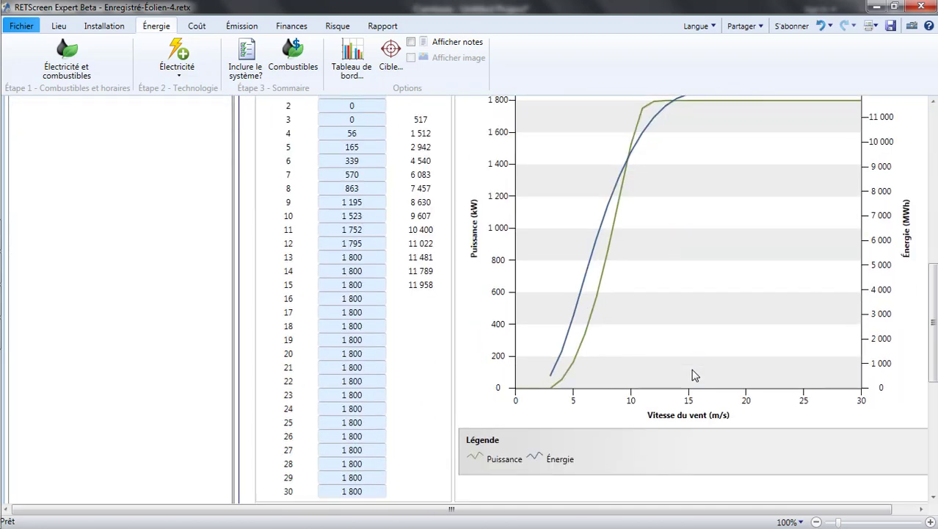
scroll(696, 376, down, 1)
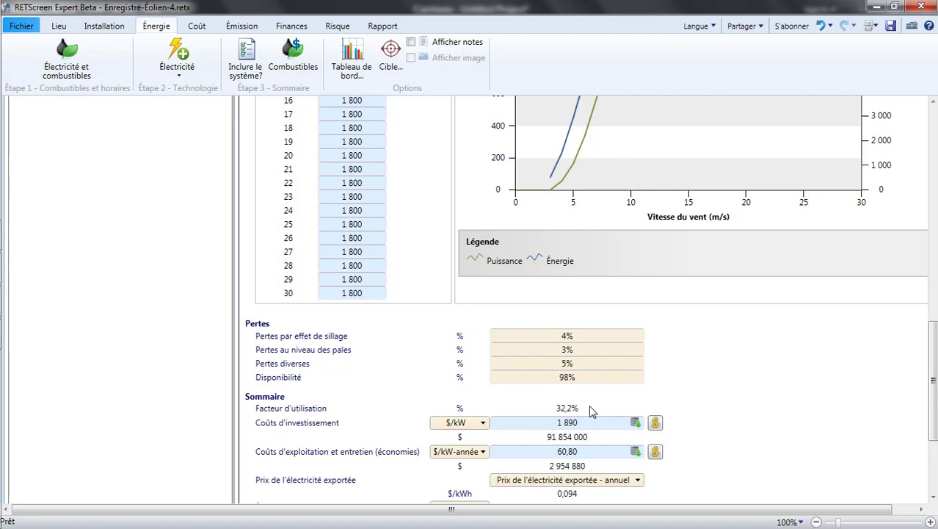
scroll(589, 405, up, 18)
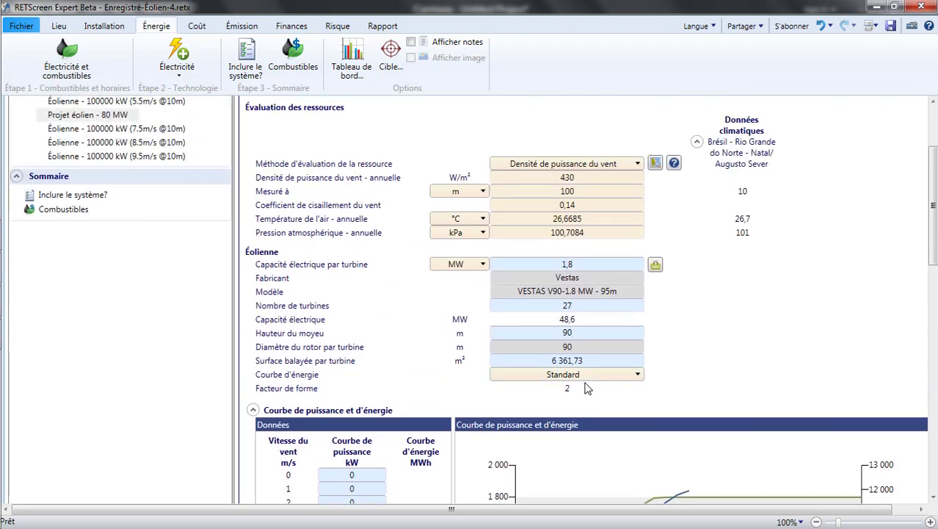
click(591, 319)
click(287, 26)
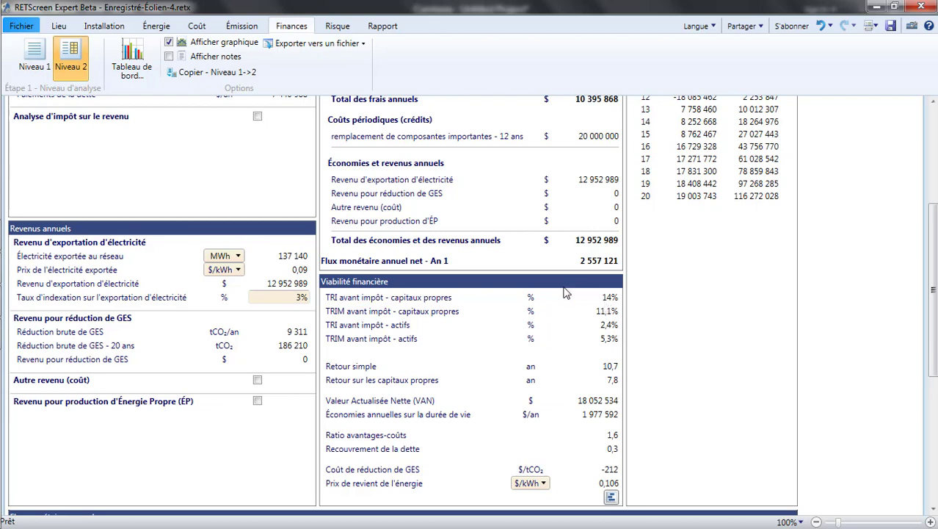
Step: Return to the energy model, set the turbine hub height to 120 m and check the capacity factor
click(156, 28)
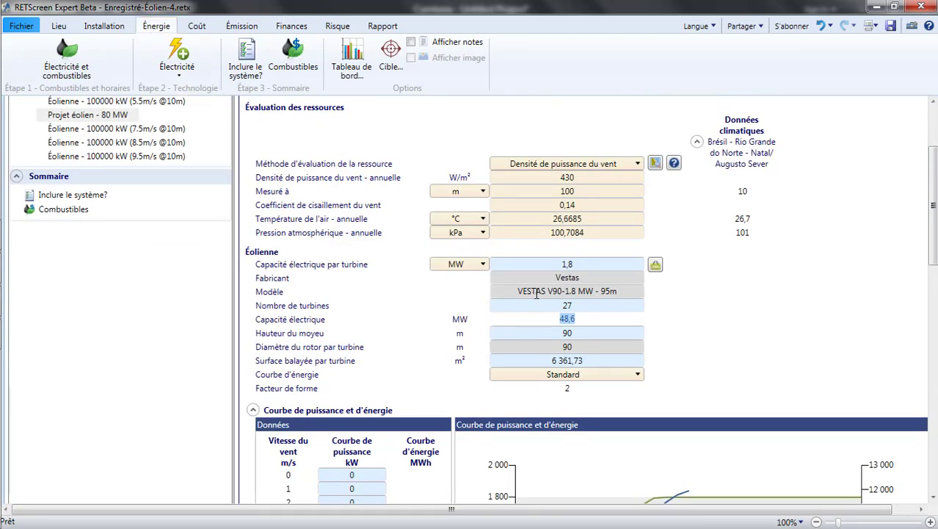
click(572, 334)
text(120)
scroll(650, 337, down, 10)
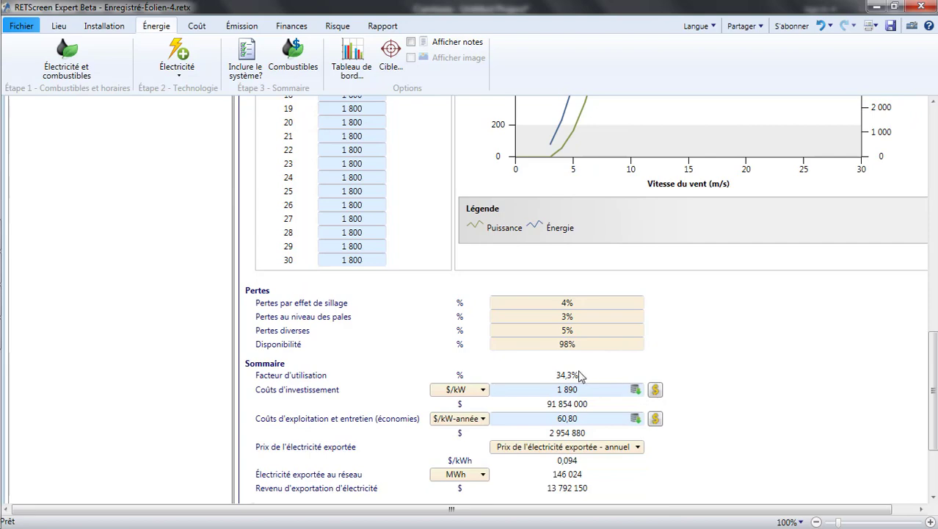
scroll(581, 375, up, 10)
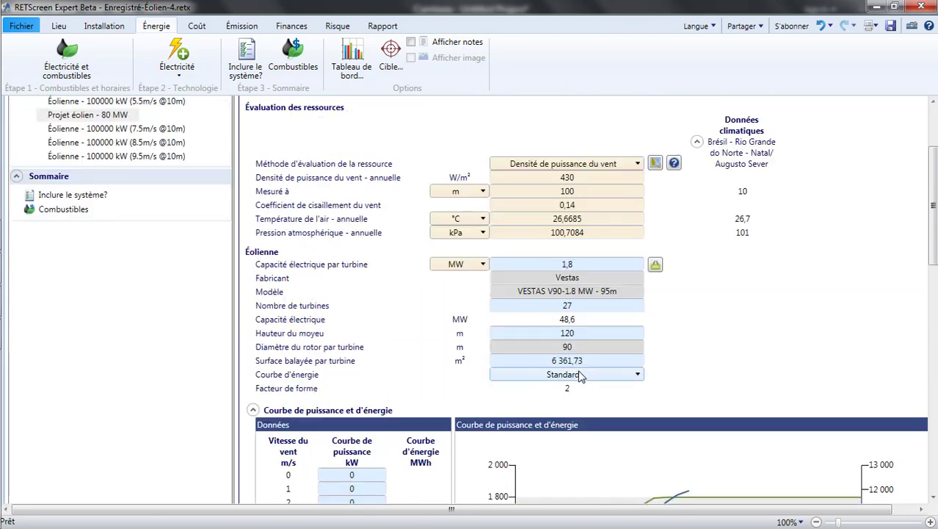
Step: Set the wind shear coefficient to 0,25 and check the capacity factor in the summary
click(577, 207)
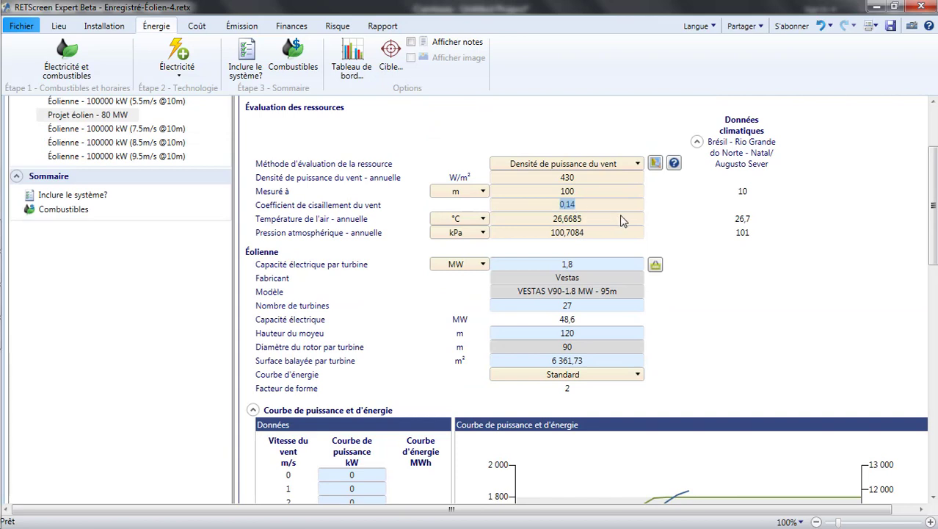
text(0,25)
scroll(667, 233, down, 10)
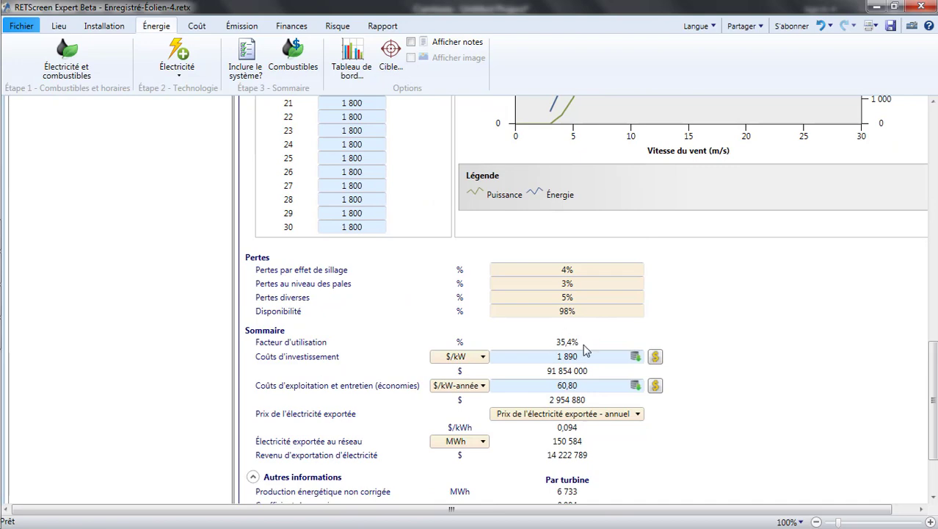
scroll(586, 351, up, 15)
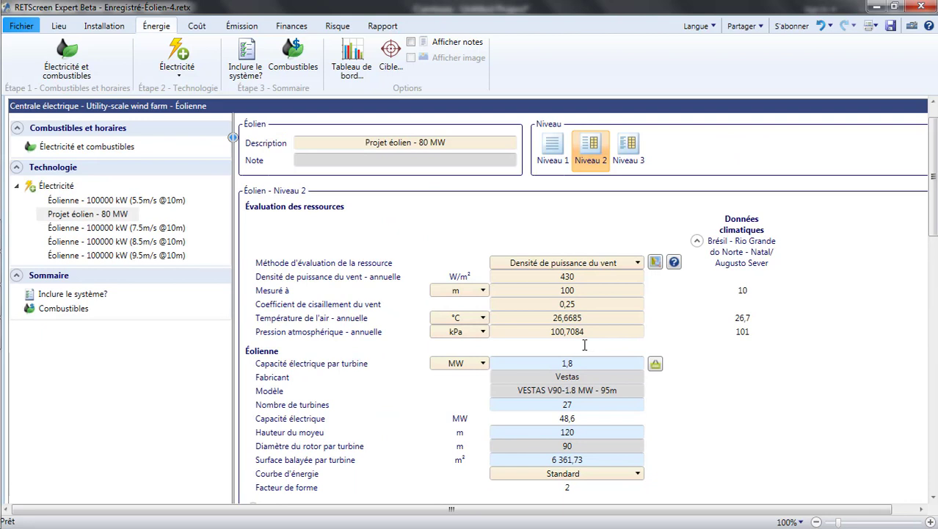
Step: Switch to Global Wind Atlas and examine the Roughness layer around the selected area near Touros
click(587, 305)
key(alt+Tab)
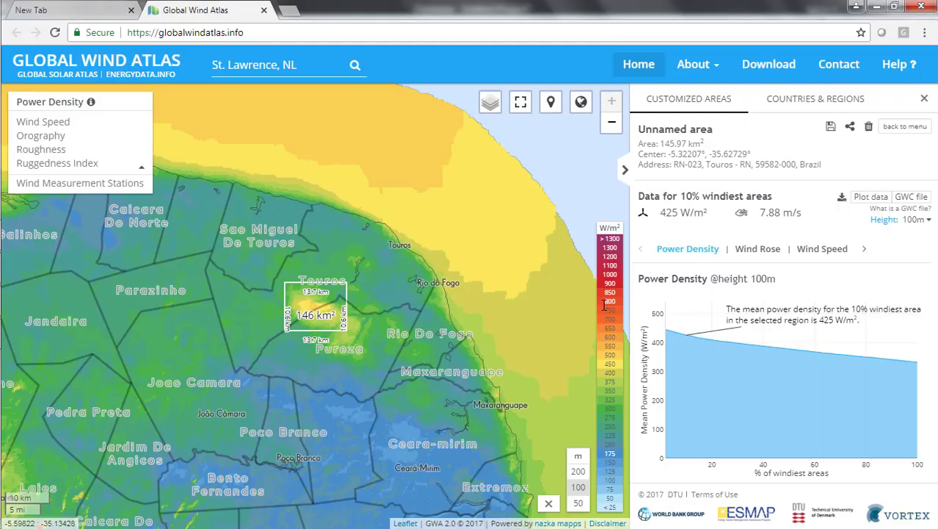
click(38, 155)
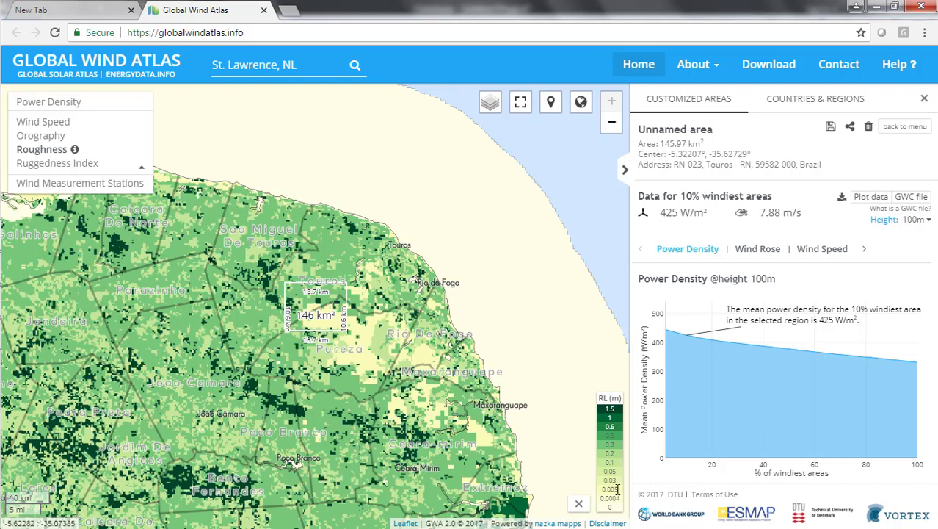
Step: Return to RETScreen, set the wind shear coefficient to 0,14 and check the project's financial viability
key(alt+Tab)
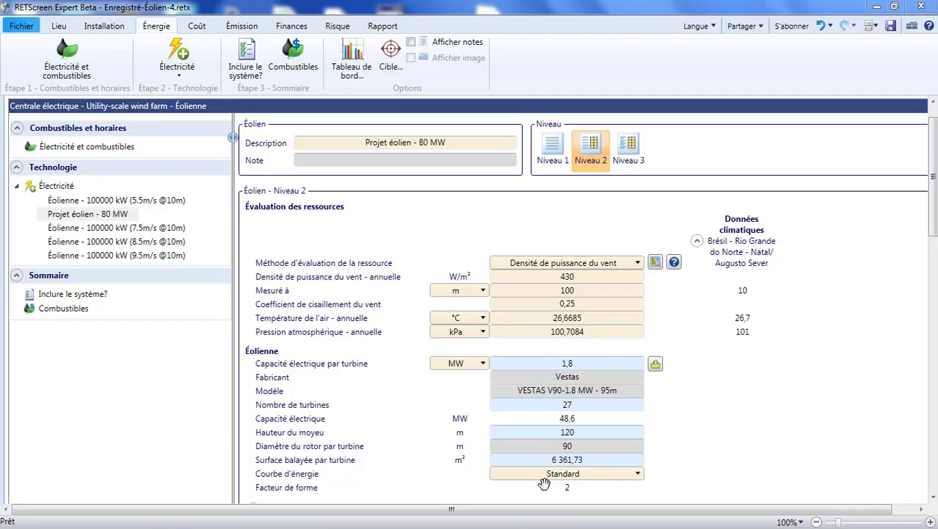
click(584, 303)
key(BackSpace)
key(BackSpace)
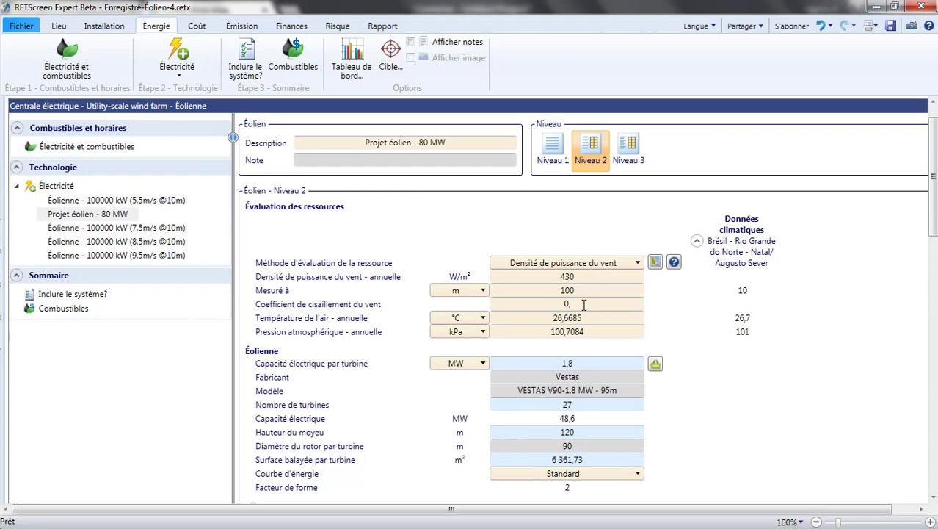
text(14)
key(Return)
click(291, 25)
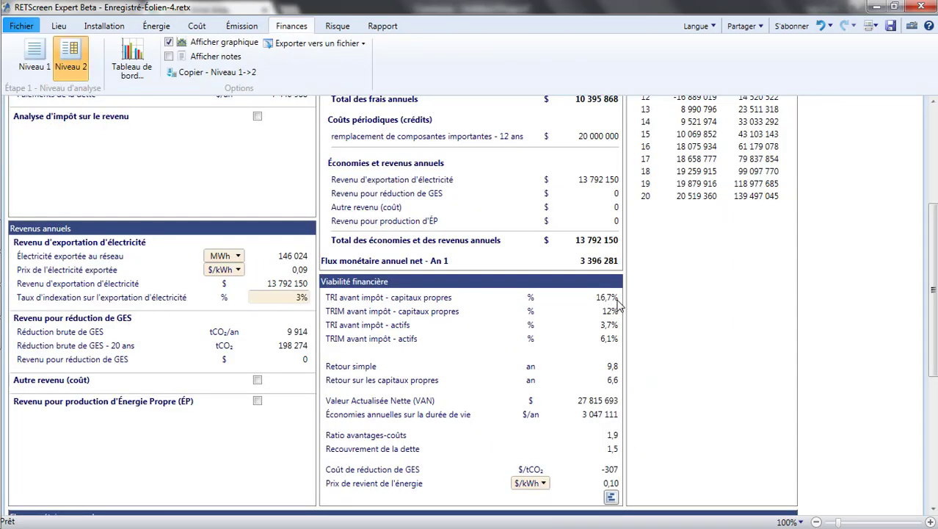
Step: Open the electricity and fuels page of the energy model and display the financial viability dashboard alongside it
click(146, 26)
click(103, 149)
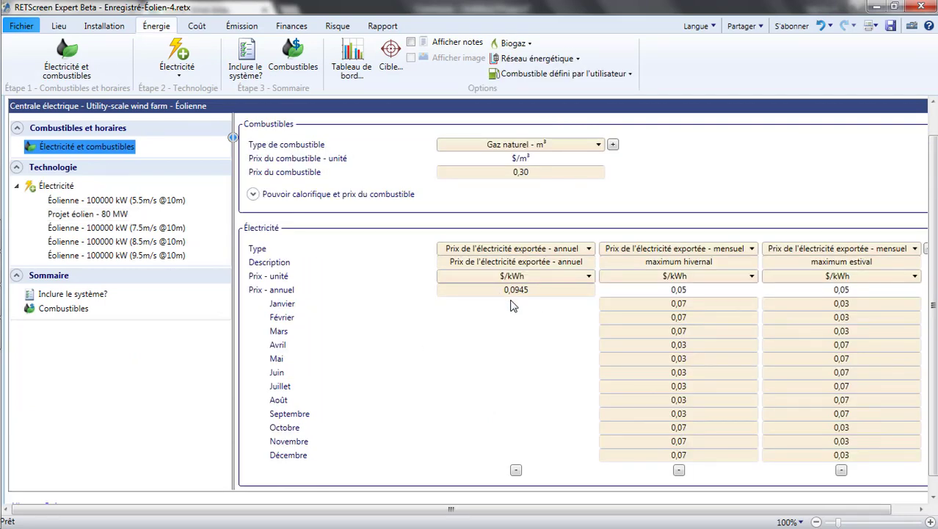
click(345, 60)
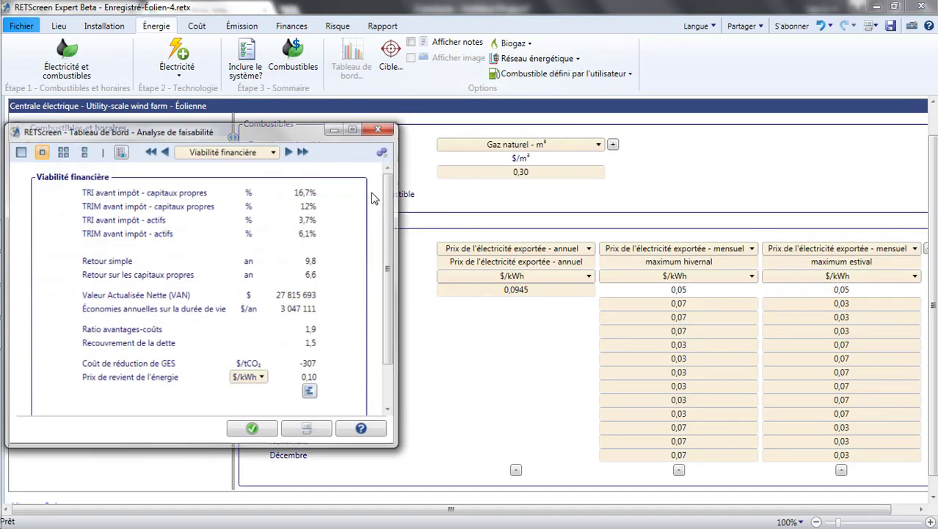
Step: Try lower annual electricity export prices, ending with 0,08 $/kWh
click(530, 290)
text(0)
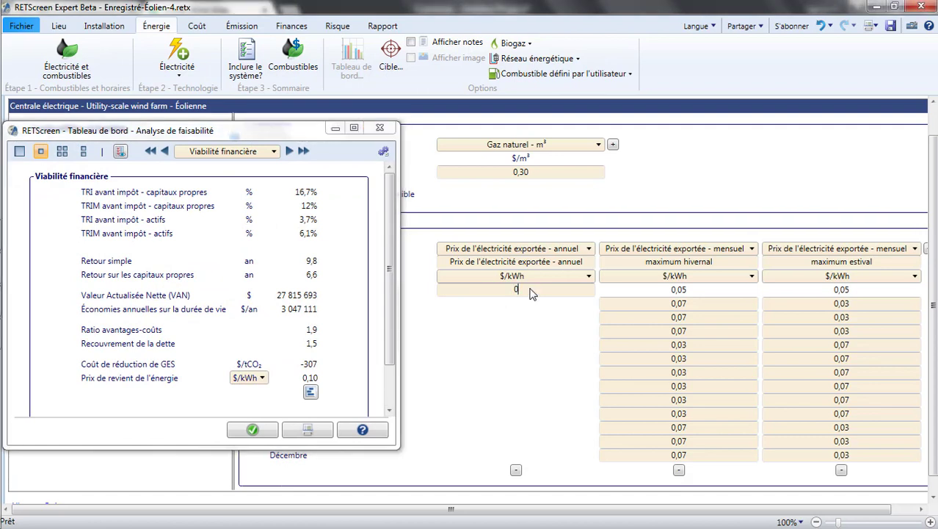
text(,)
text(7)
key(Tab)
click(539, 291)
text(0,08)
click(534, 305)
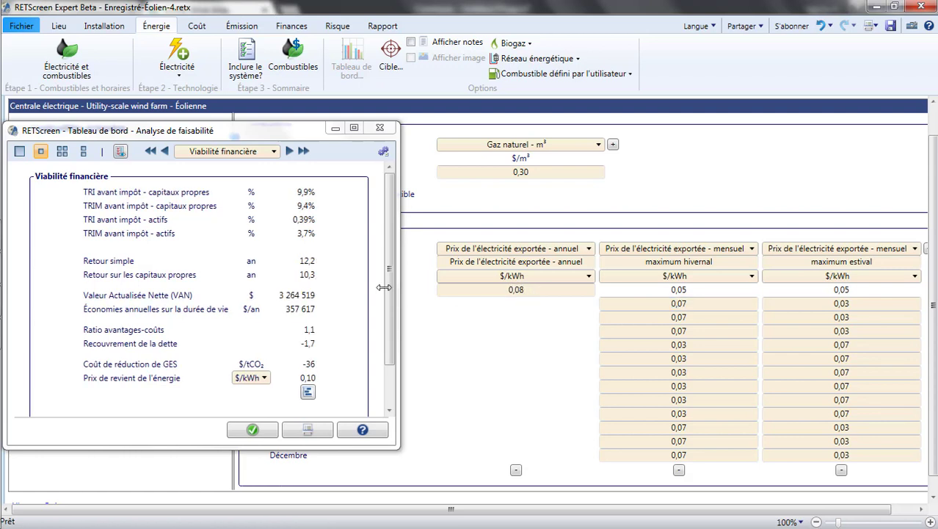
Step: Refine the annual electricity export price to about 0,0781 $/kWh to bring the net present value to zero, and close the dashboard
click(534, 291)
text(0,075)
click(536, 310)
click(534, 291)
text(0,0781)
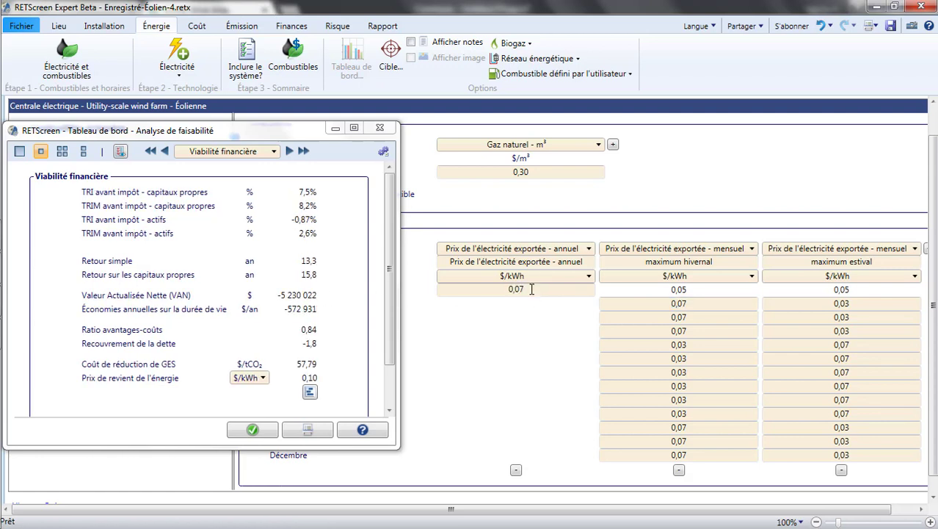
click(549, 315)
click(536, 290)
key(BackSpace)
text(08)
click(529, 303)
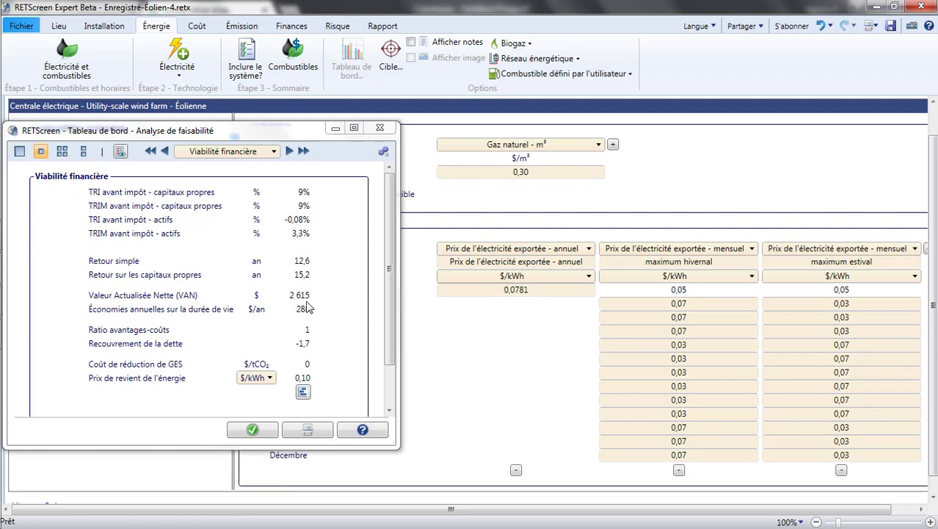
click(536, 290)
key(BackSpace)
text(78)
click(556, 307)
click(250, 432)
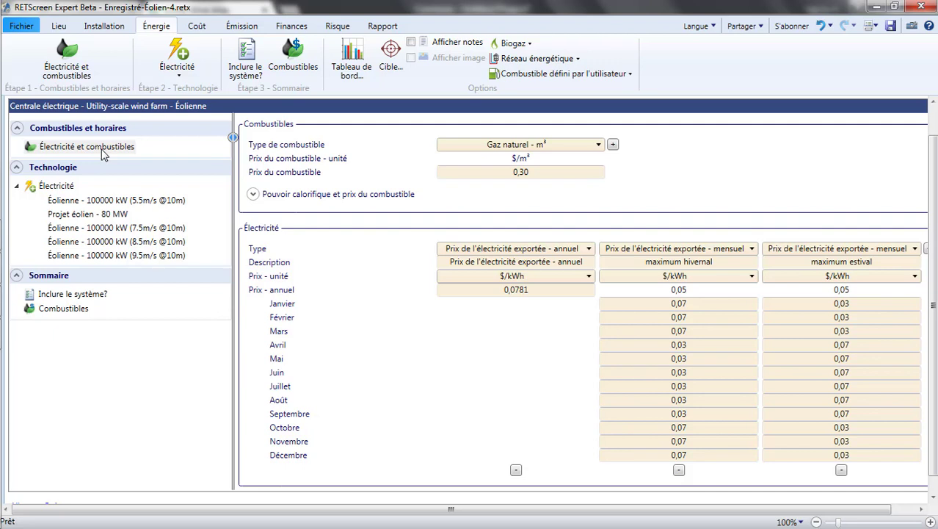
Step: Rename the 80 MW wind project's description to "Projet éolien - 50 MW"
click(105, 218)
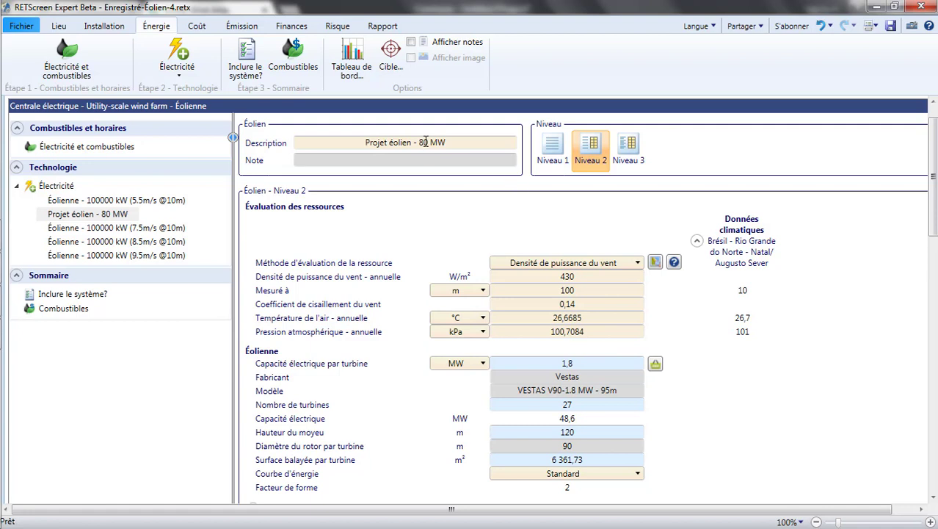
key(BackSpace)
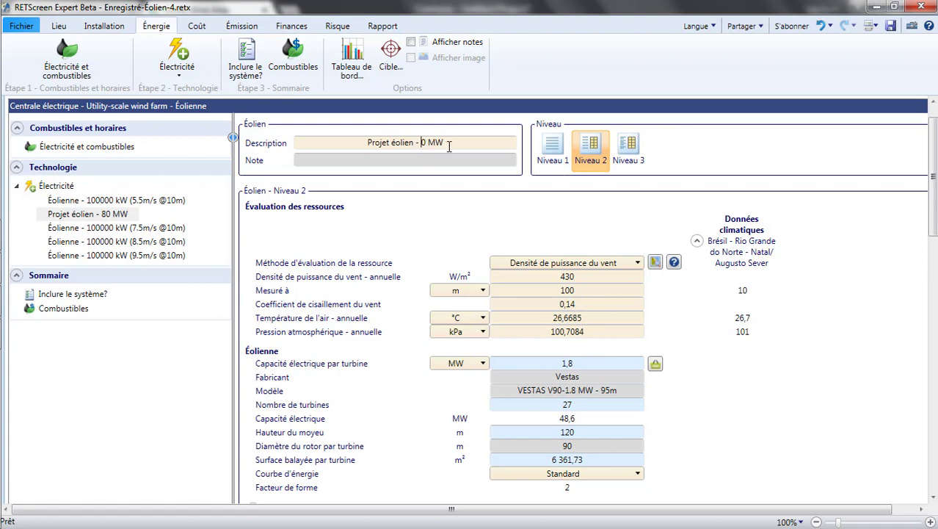
text(5)
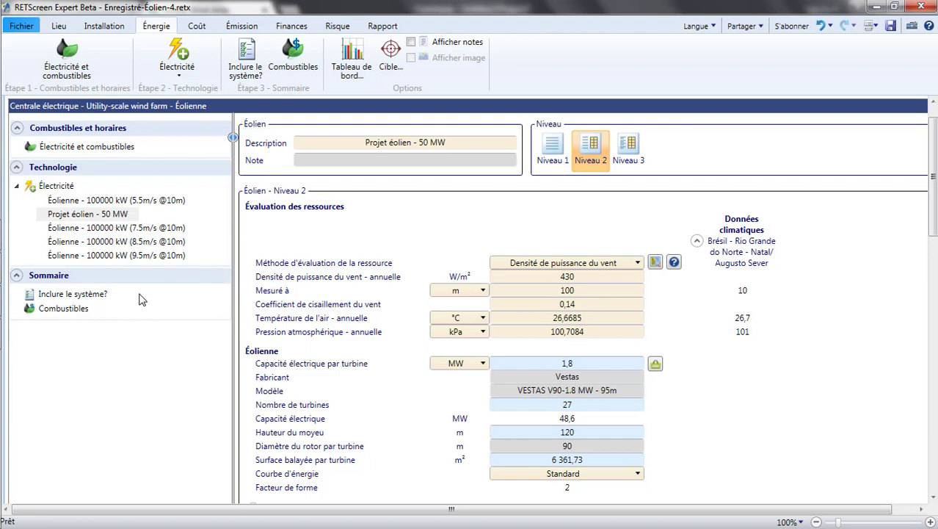
click(93, 297)
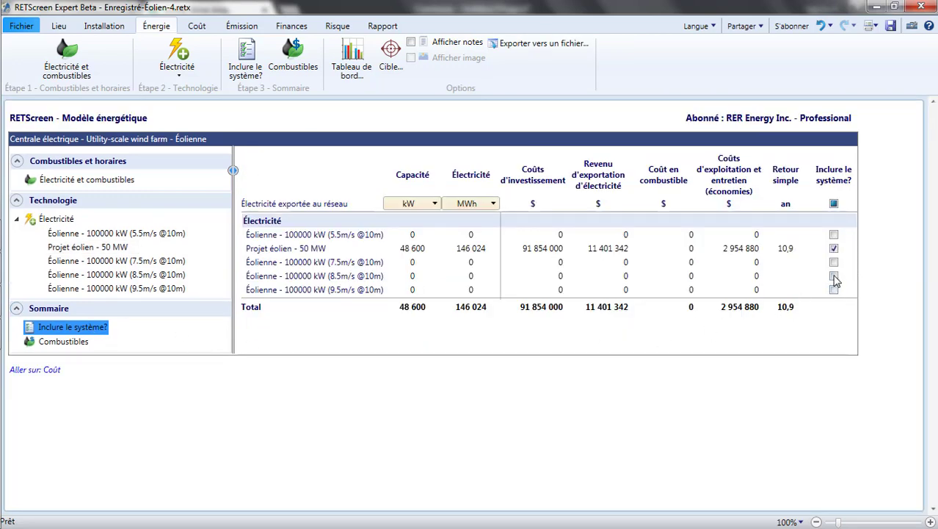
right_click(146, 236)
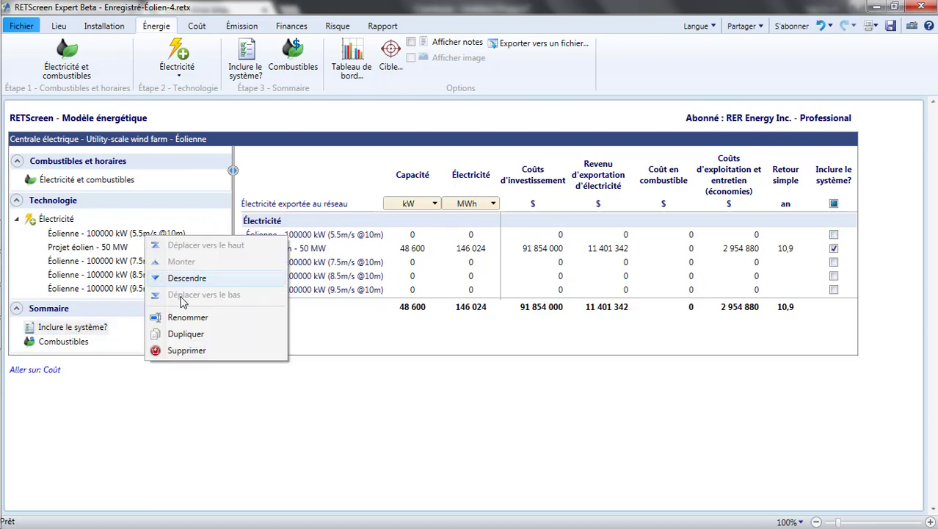
click(189, 350)
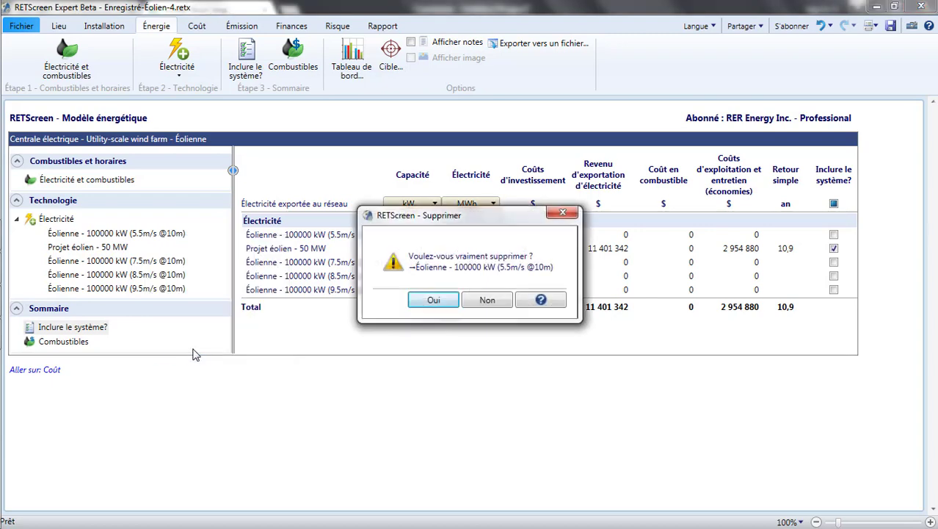
click(435, 300)
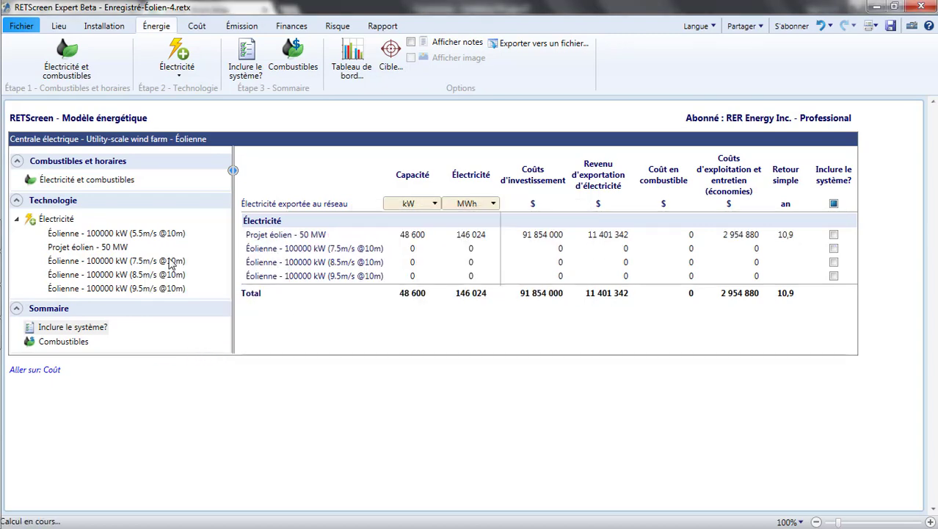
right_click(162, 248)
click(193, 361)
click(444, 303)
right_click(150, 248)
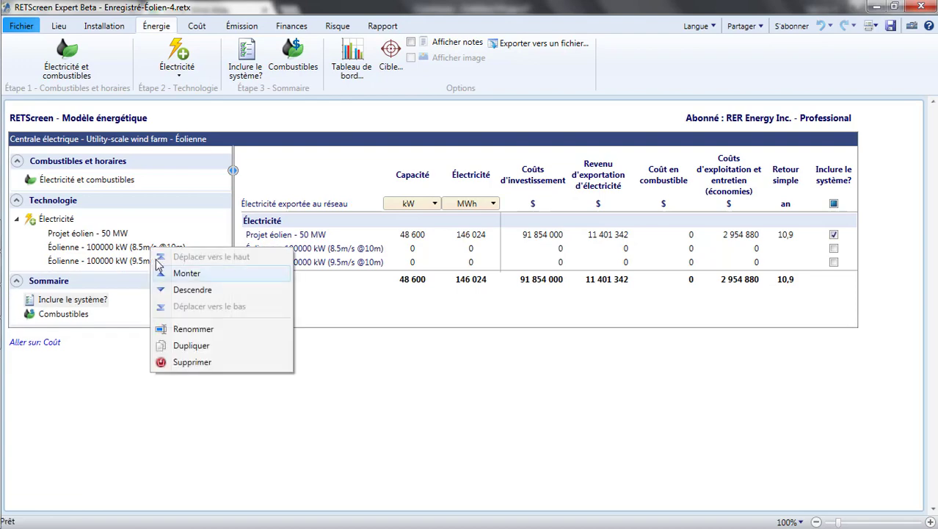
click(183, 361)
click(432, 299)
right_click(140, 248)
click(167, 362)
click(443, 302)
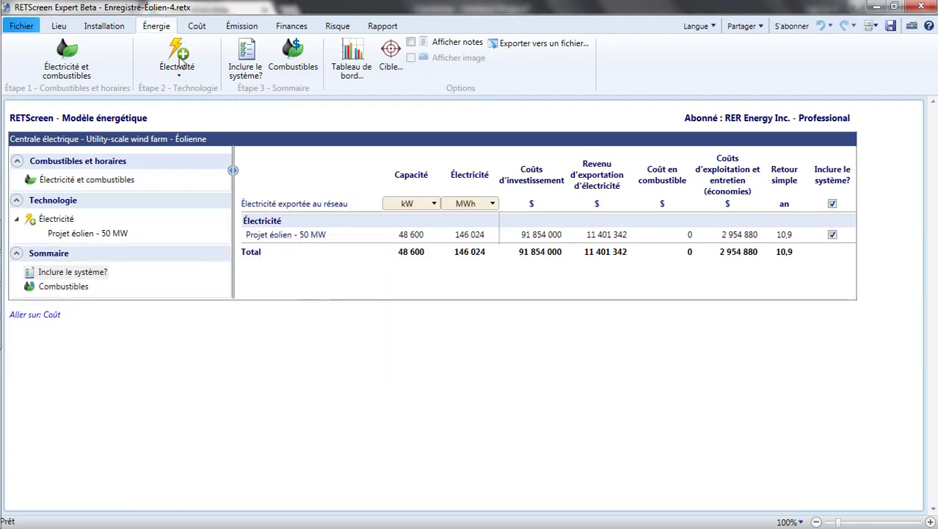
Step: Check the project's financial viability, and open the RETScreen home page to view its integrated features and databases
click(286, 27)
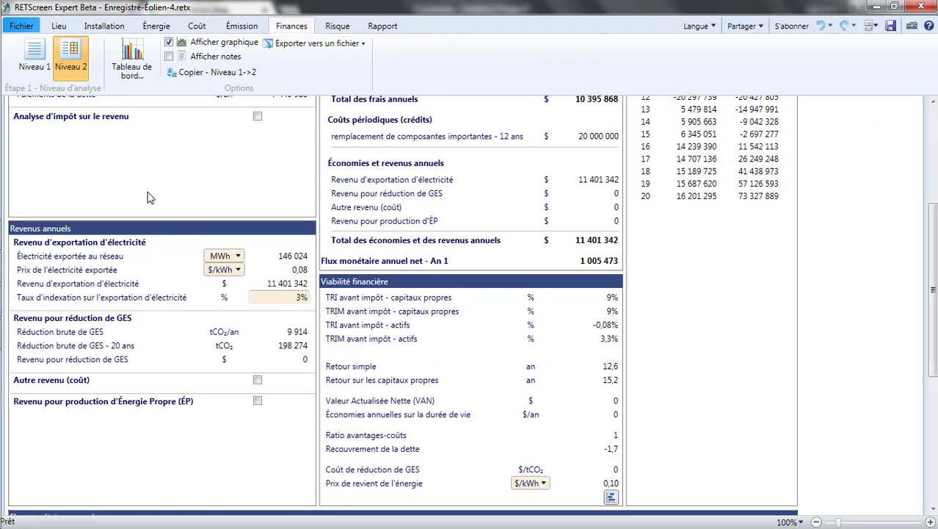
click(22, 27)
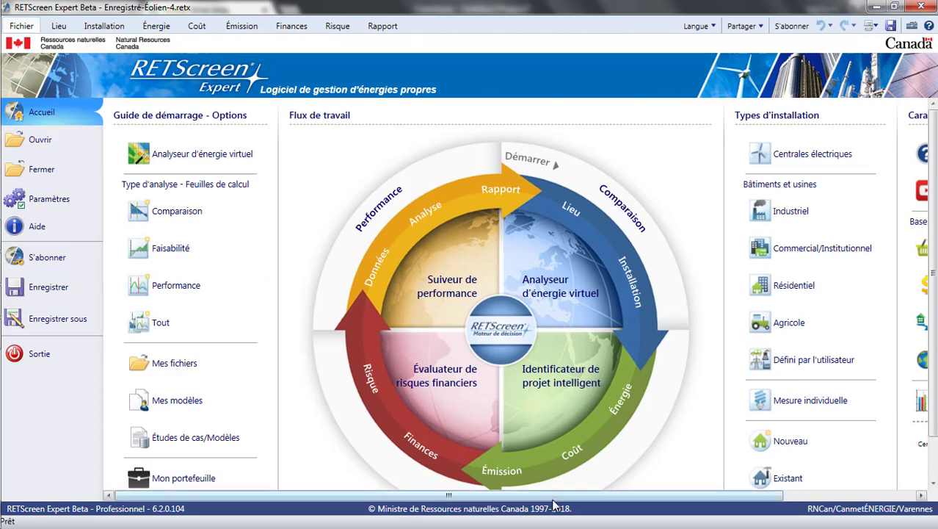
drag(556, 498, 712, 498)
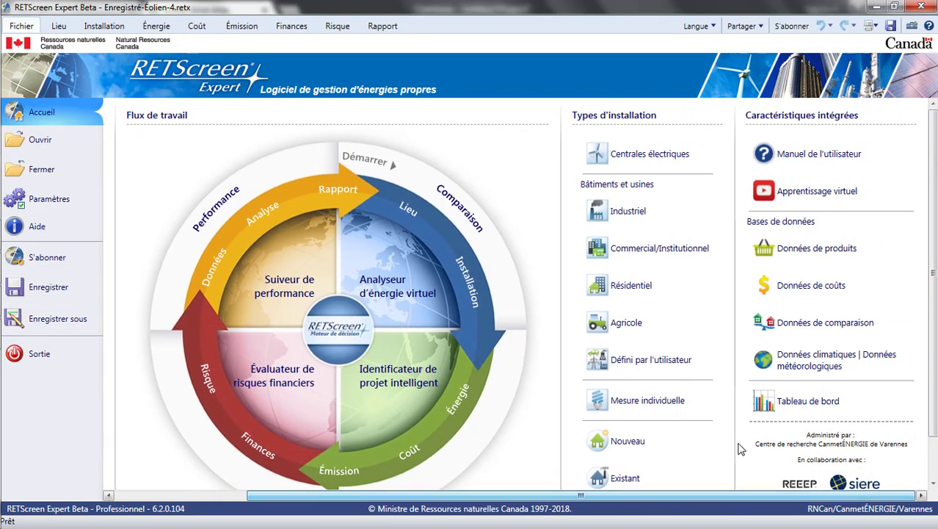